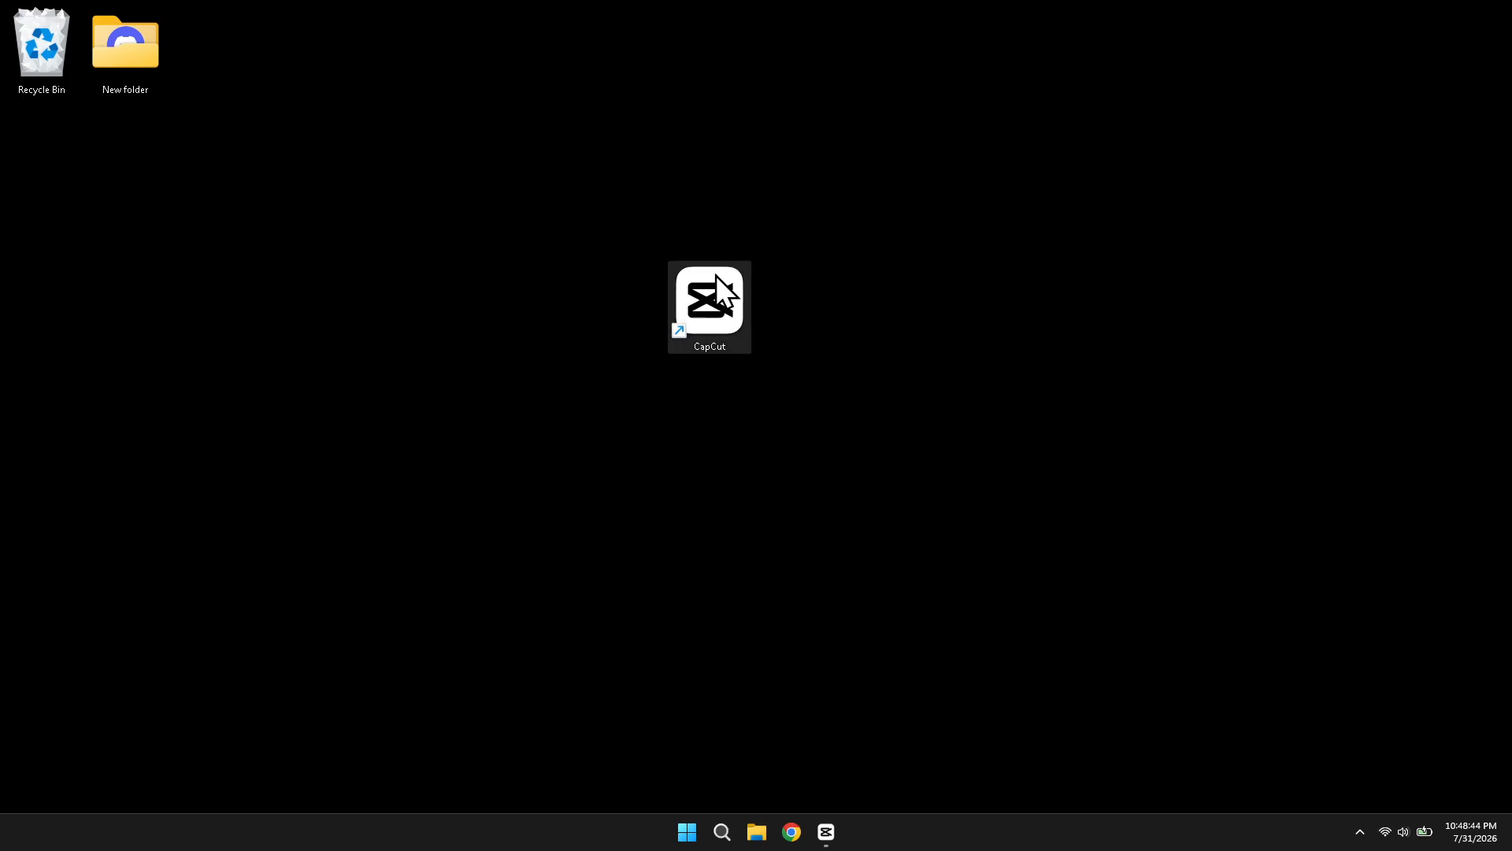
Launch CapCut and open the existing project 0731 (2).
left_click(718, 298)
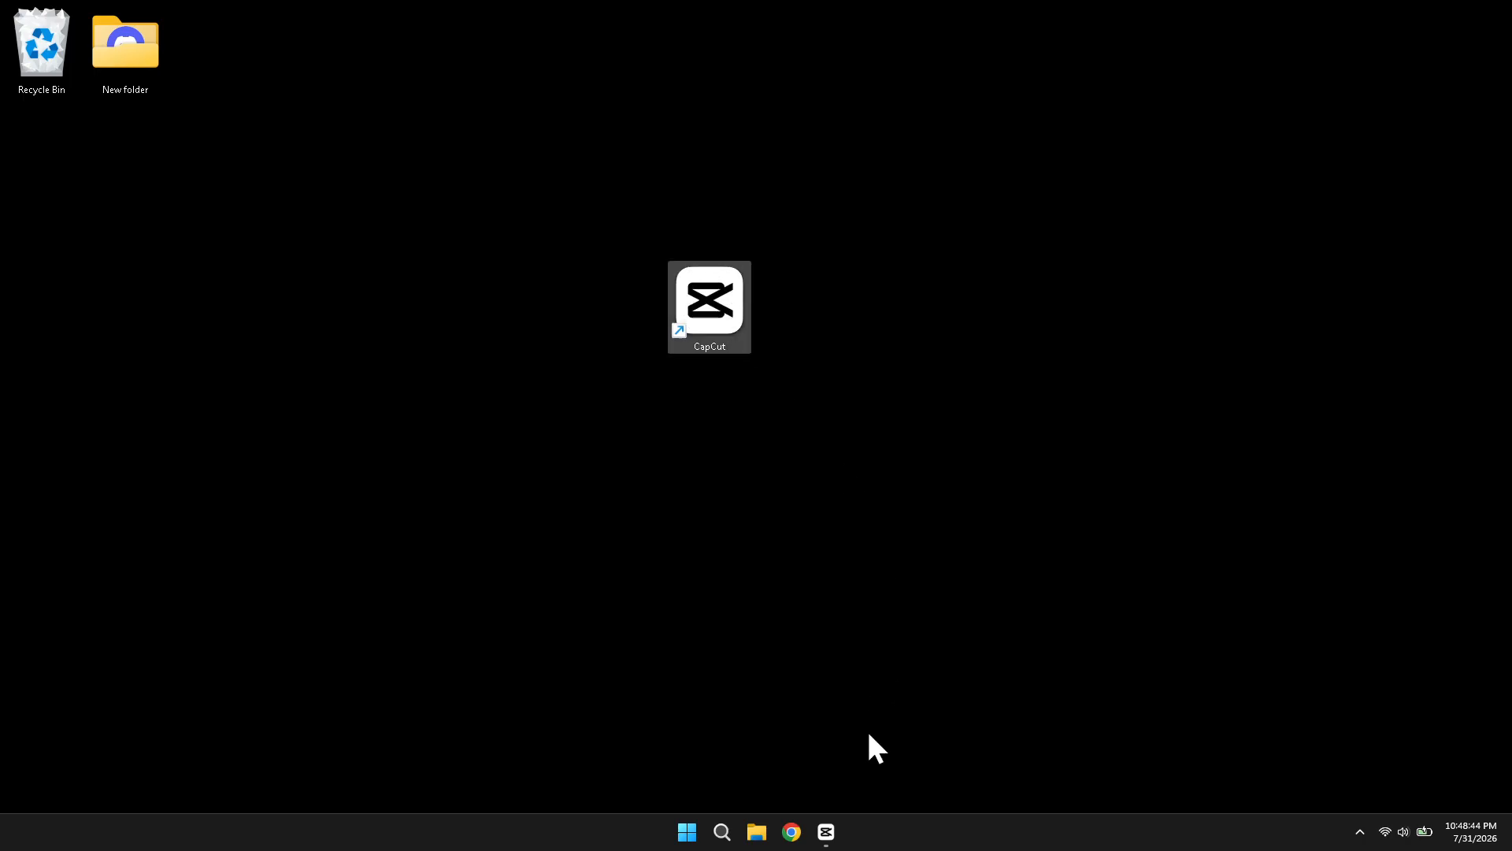
left_click(826, 832)
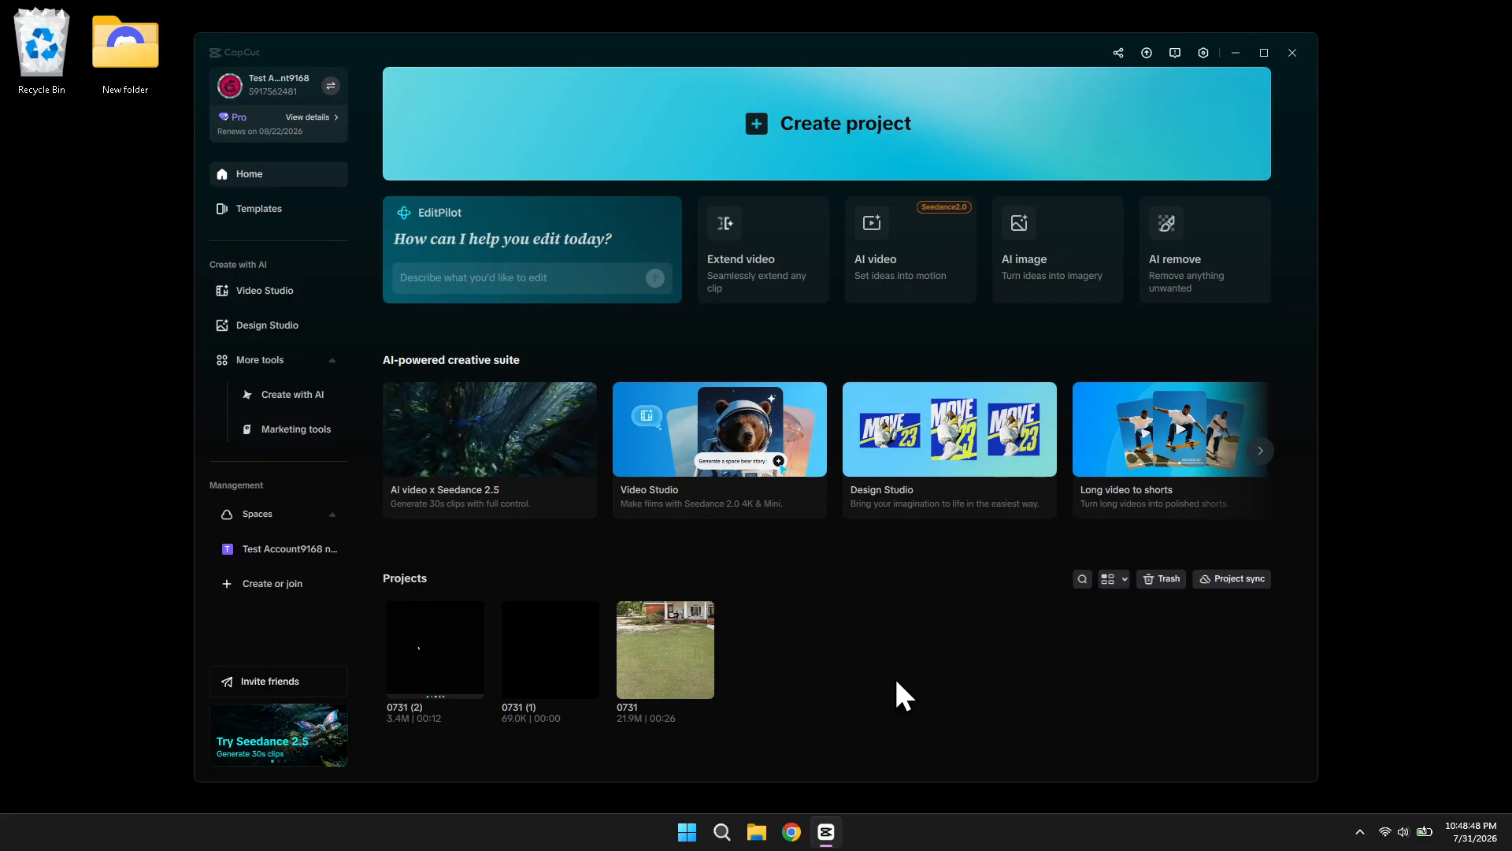
left_click(439, 665)
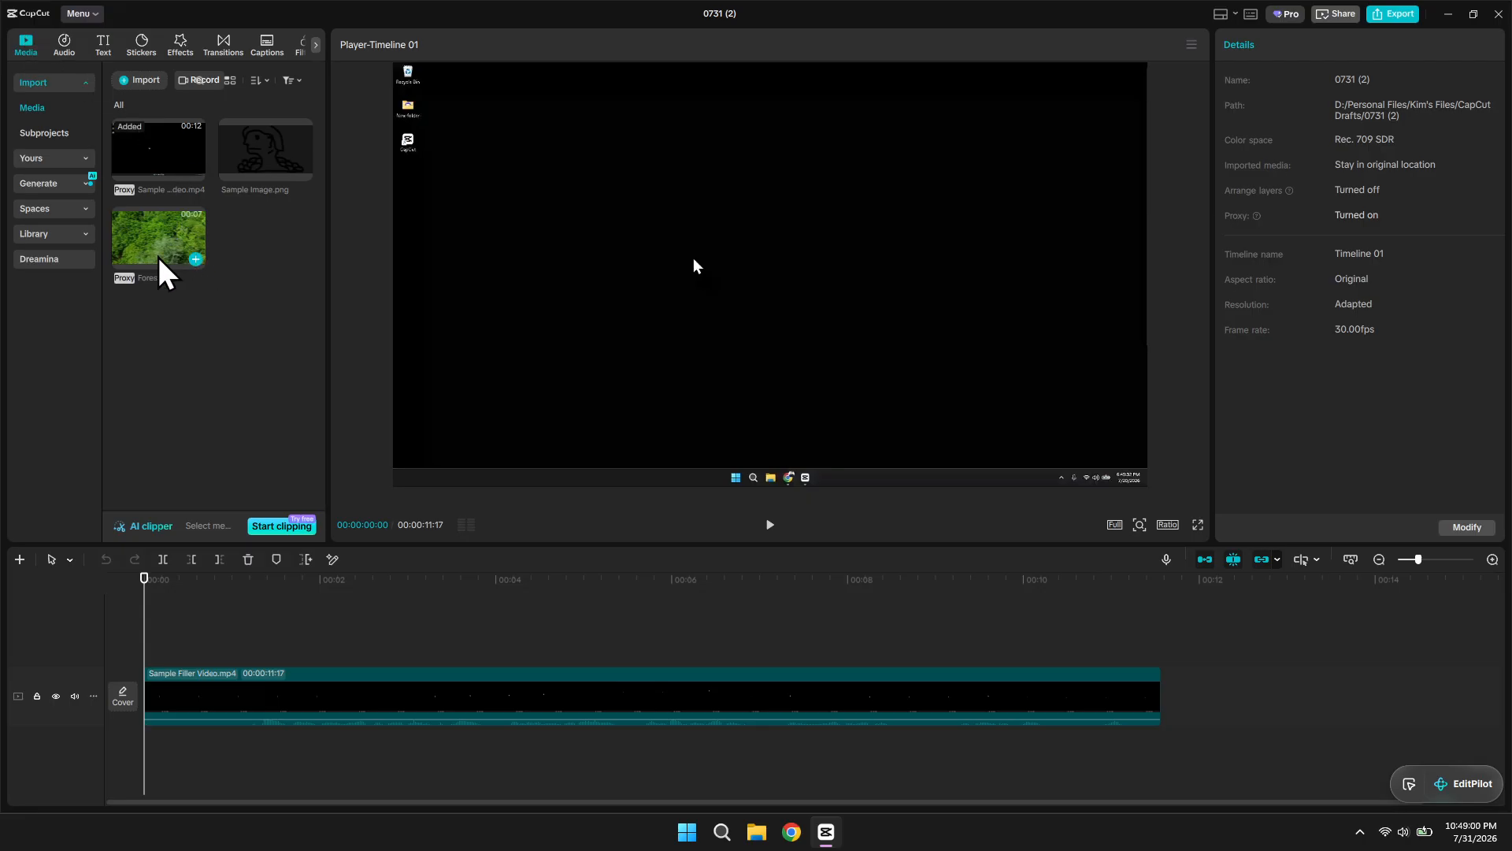
Preview Sample Filler Video.mp4 from the imported media.
left_click_drag(249, 389, 937, 706)
left_click_drag(1061, 711, 178, 290)
left_click(155, 159)
key("space")
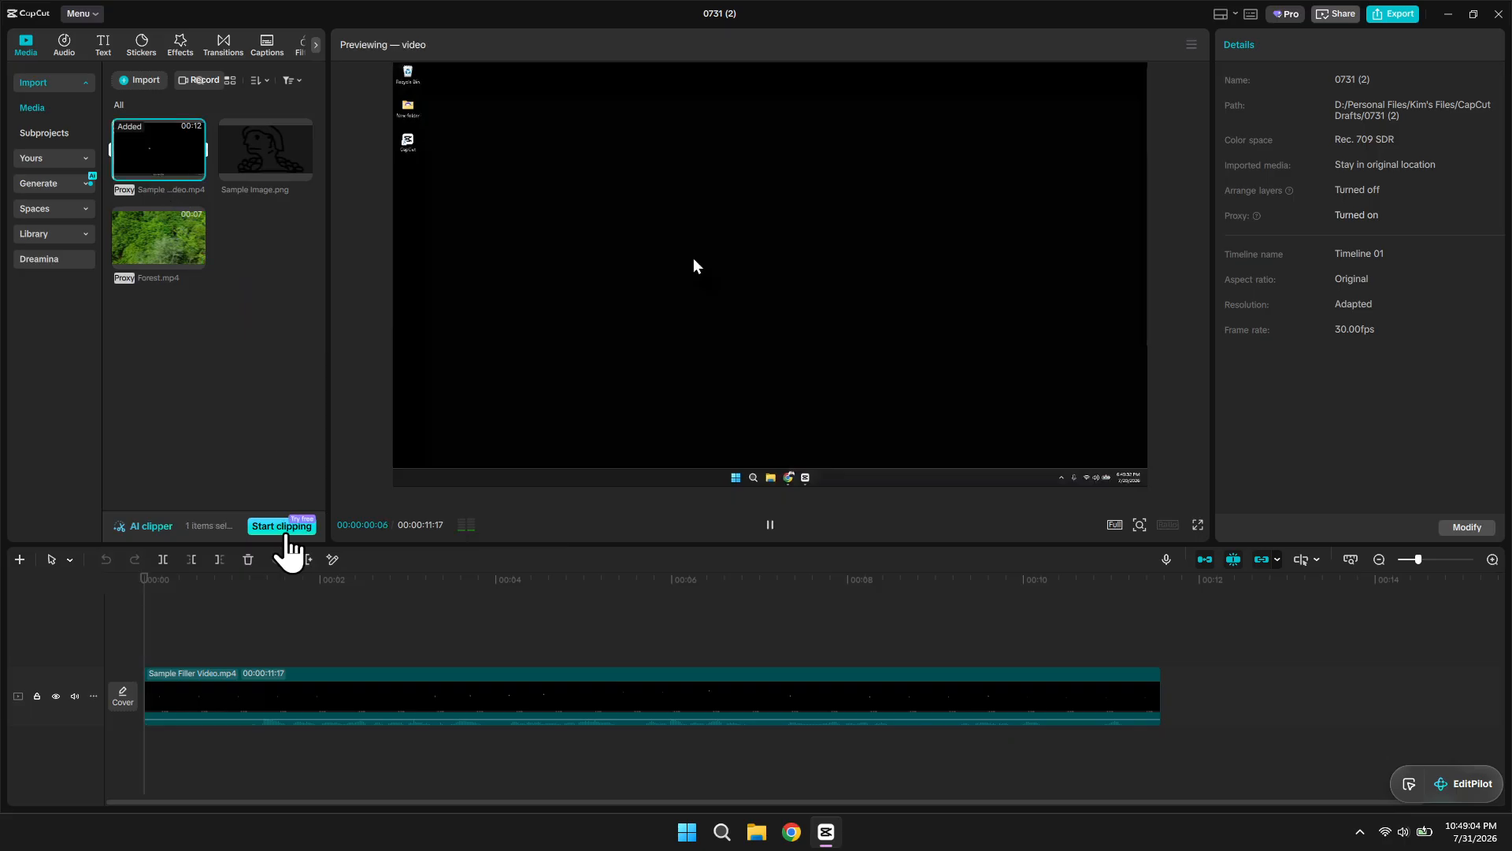
Delete the Sample Filler Video.mp4 clip from the timeline and add it again from the imported media as the main clip.
left_click(340, 701)
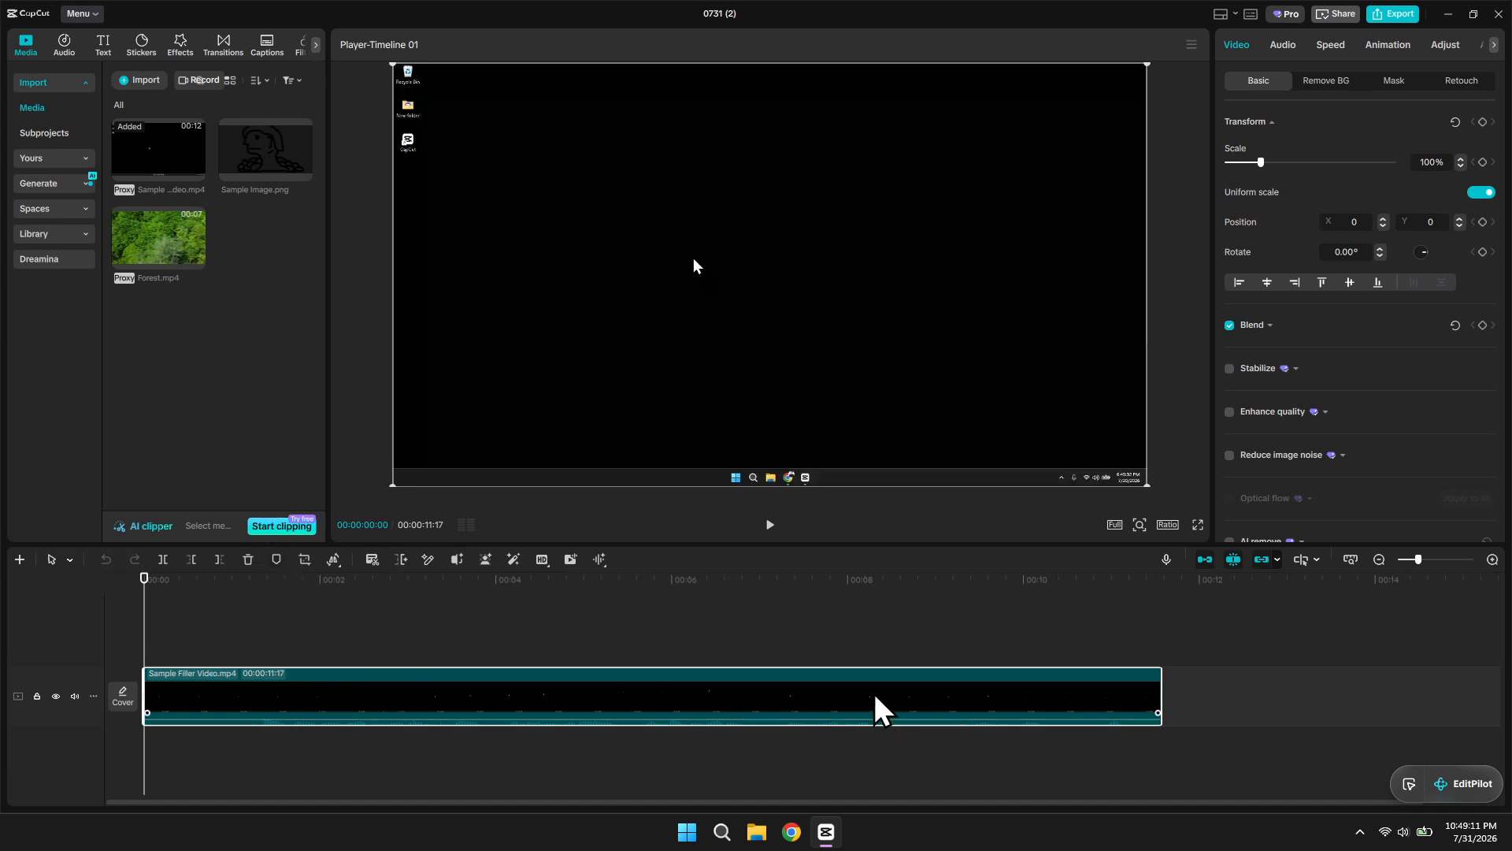
key("Delete")
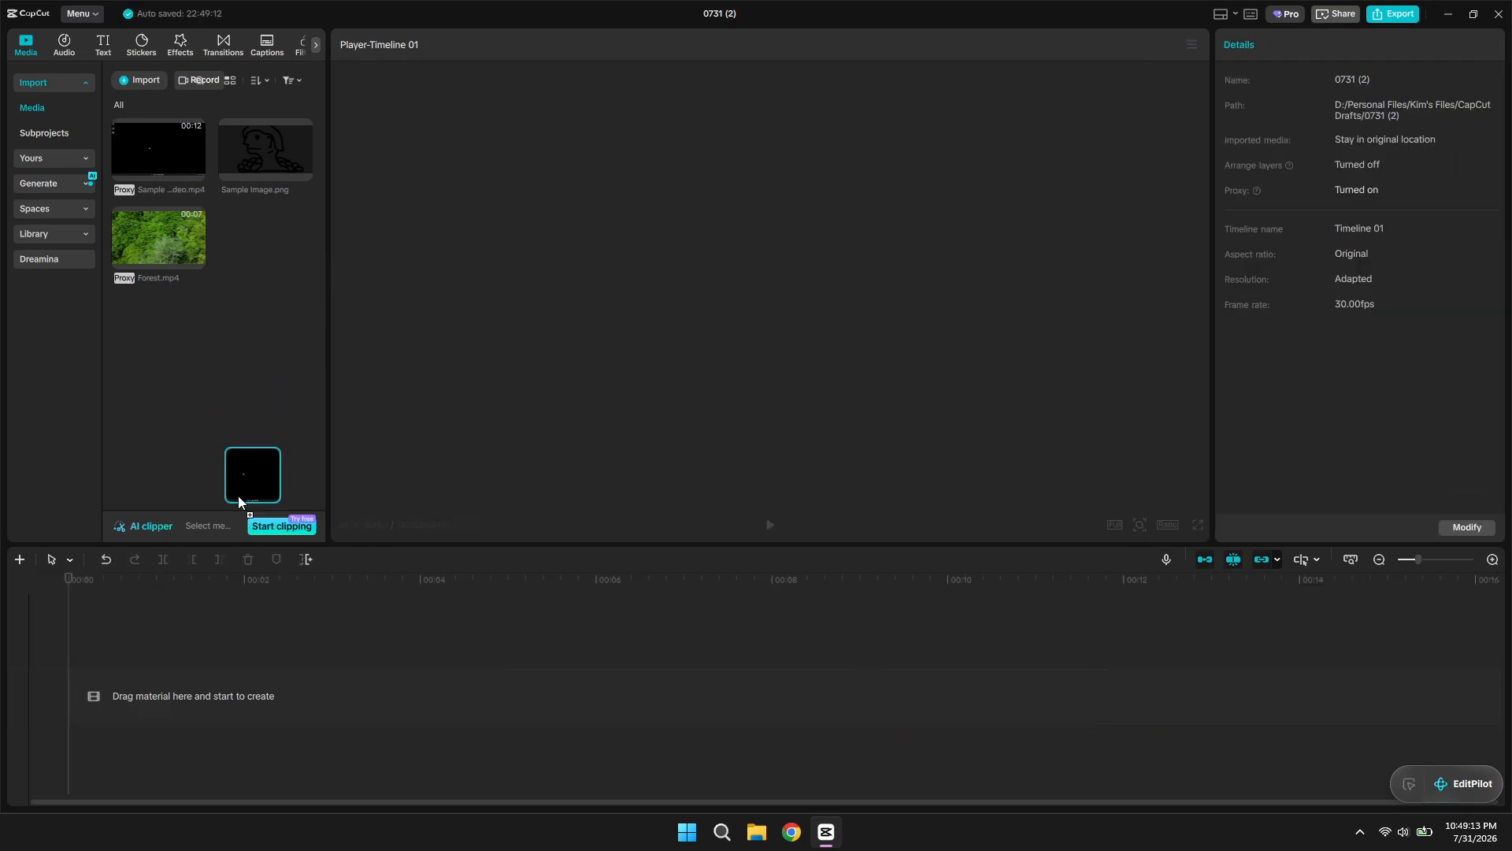
left_click_drag(239, 501, 252, 697)
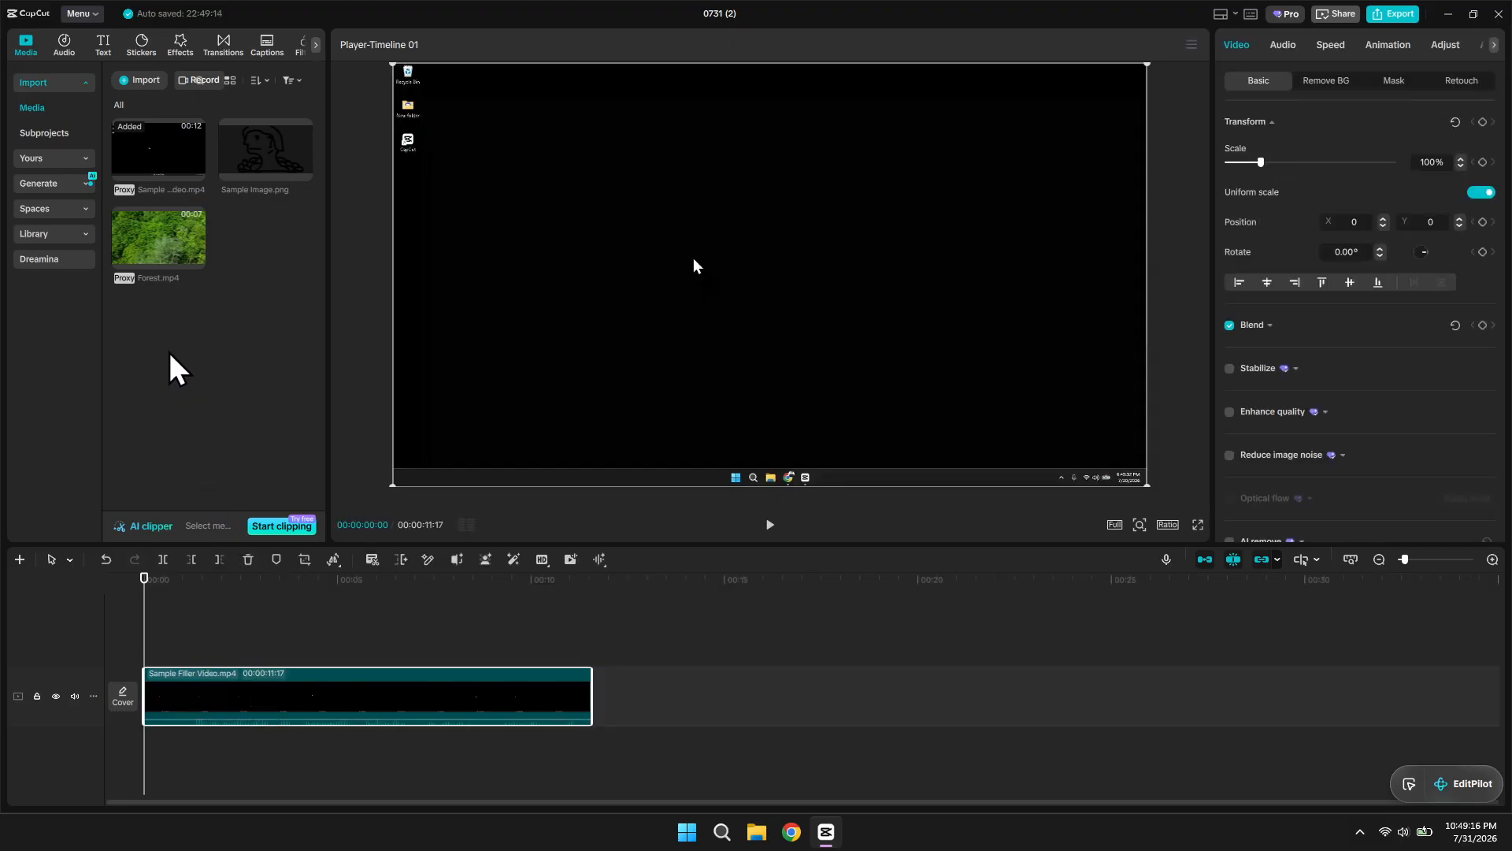
Place Forest.mp4 on a new track above the main clip, starting at about 2 seconds.
left_click_drag(144, 240, 156, 257)
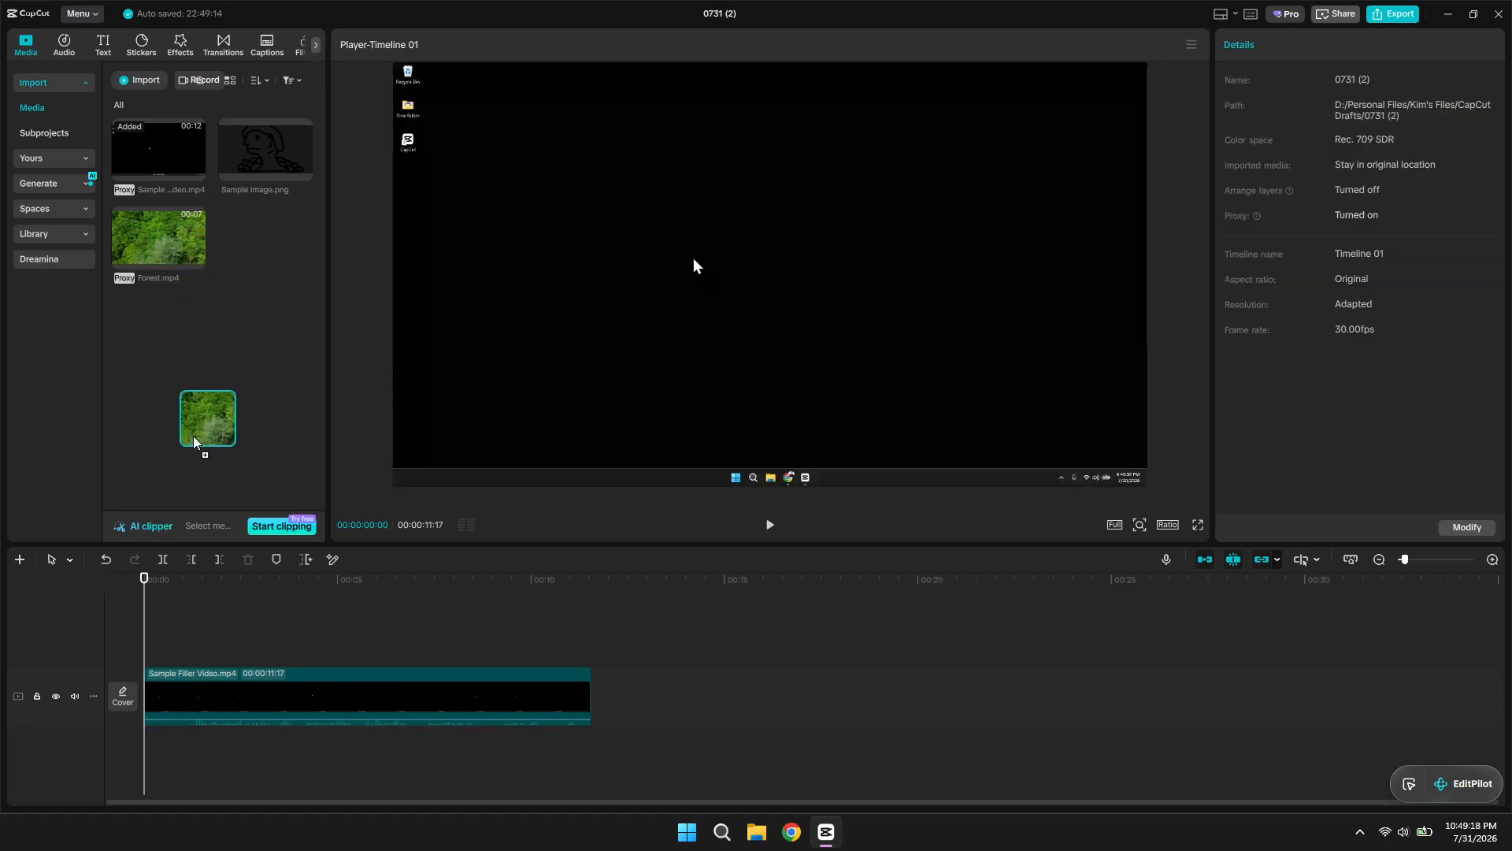
left_click_drag(194, 441, 220, 645)
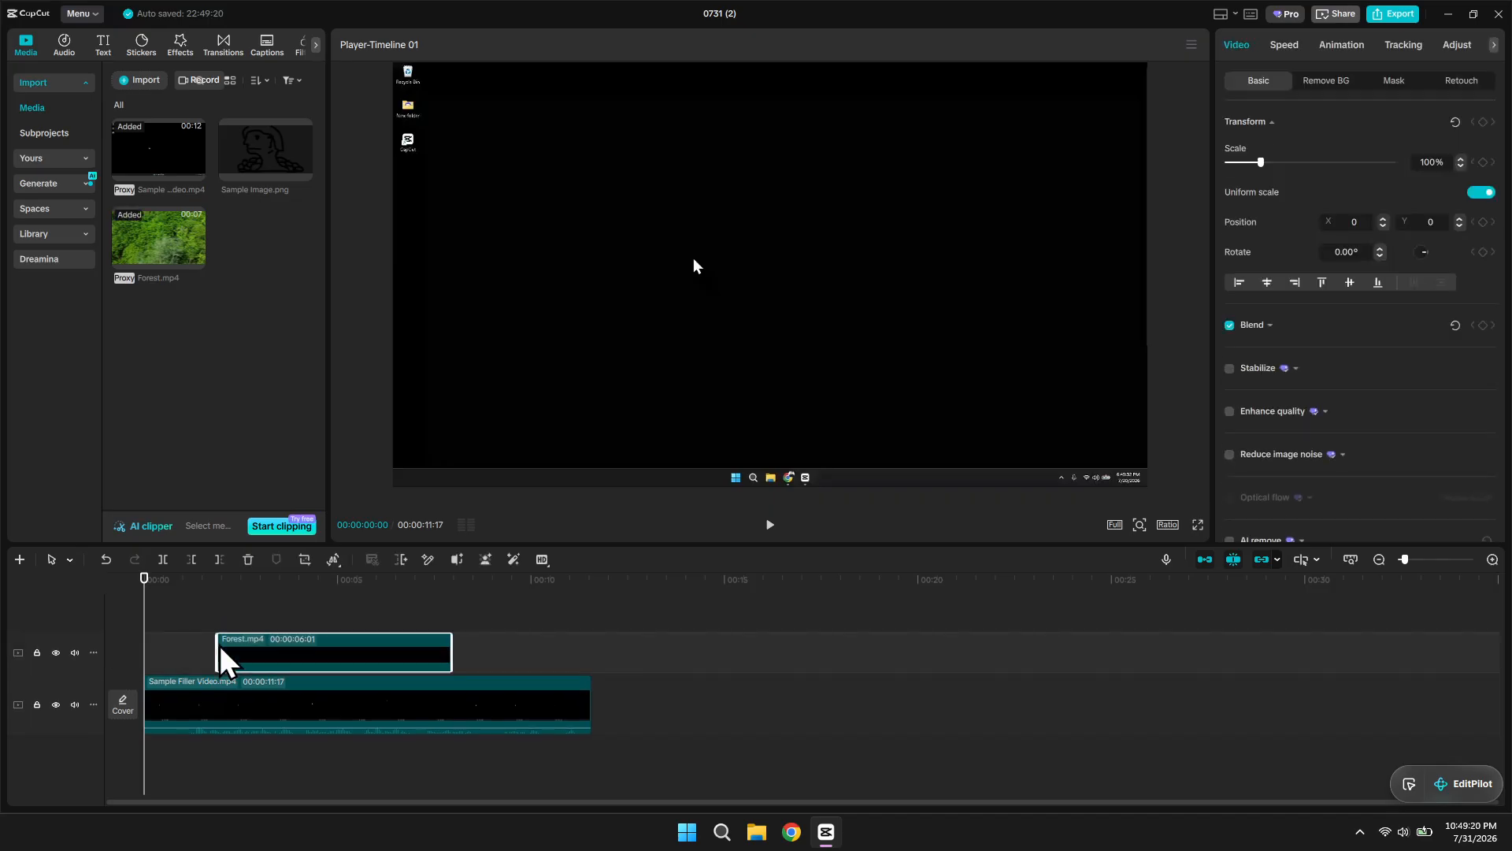
left_click(212, 580)
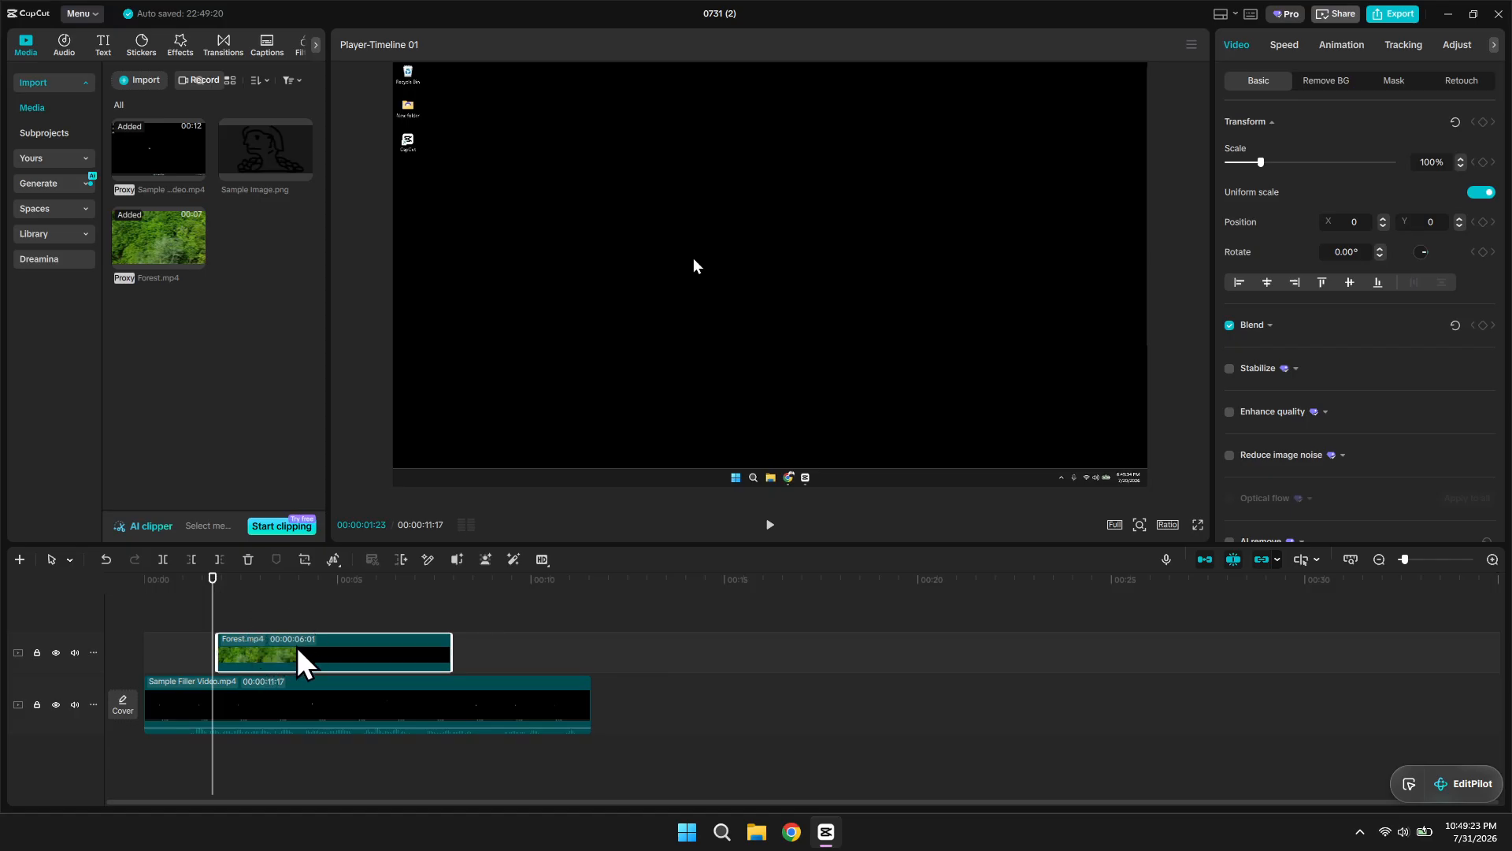
Shift the Forest.mp4 clip along the upper track so it starts at about 4 seconds.
mouse_move(297, 648)
left_mouse_down()
mouse_move(350, 646)
mouse_move(324, 647)
left_mouse_up()
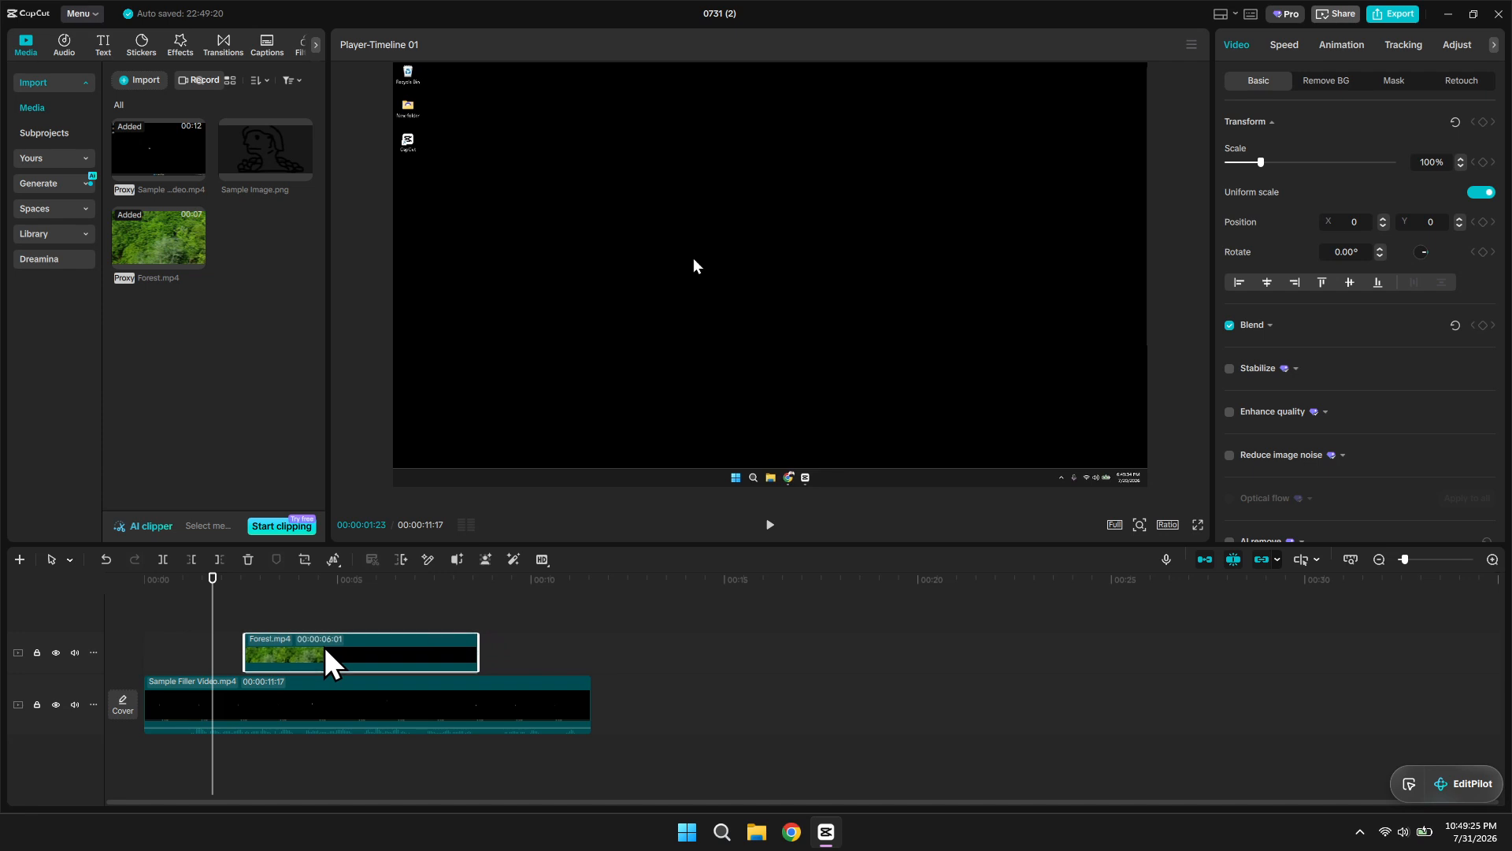
left_click(245, 581)
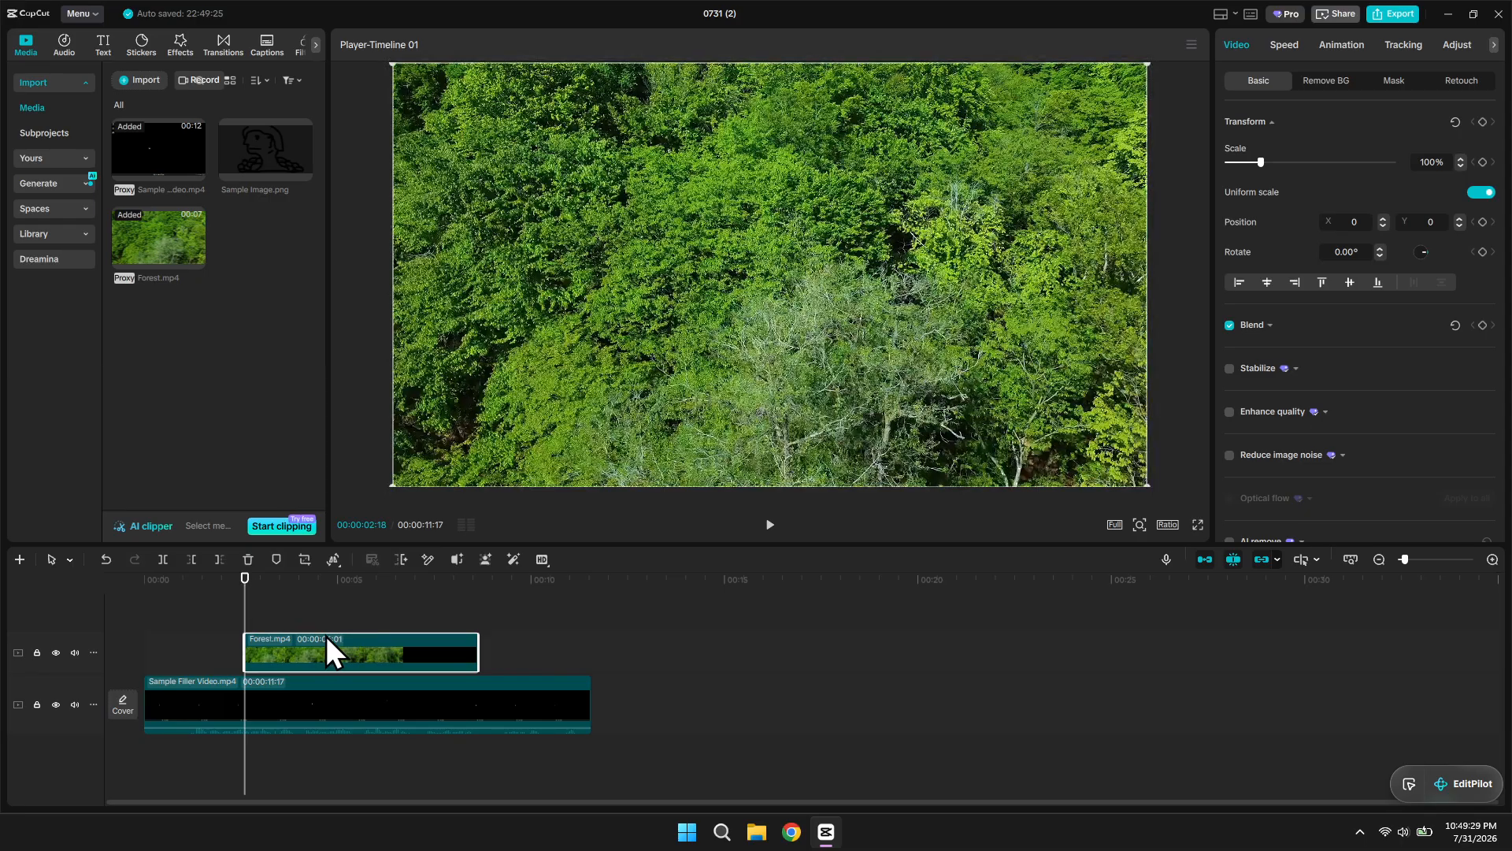
left_click_drag(327, 640, 382, 641)
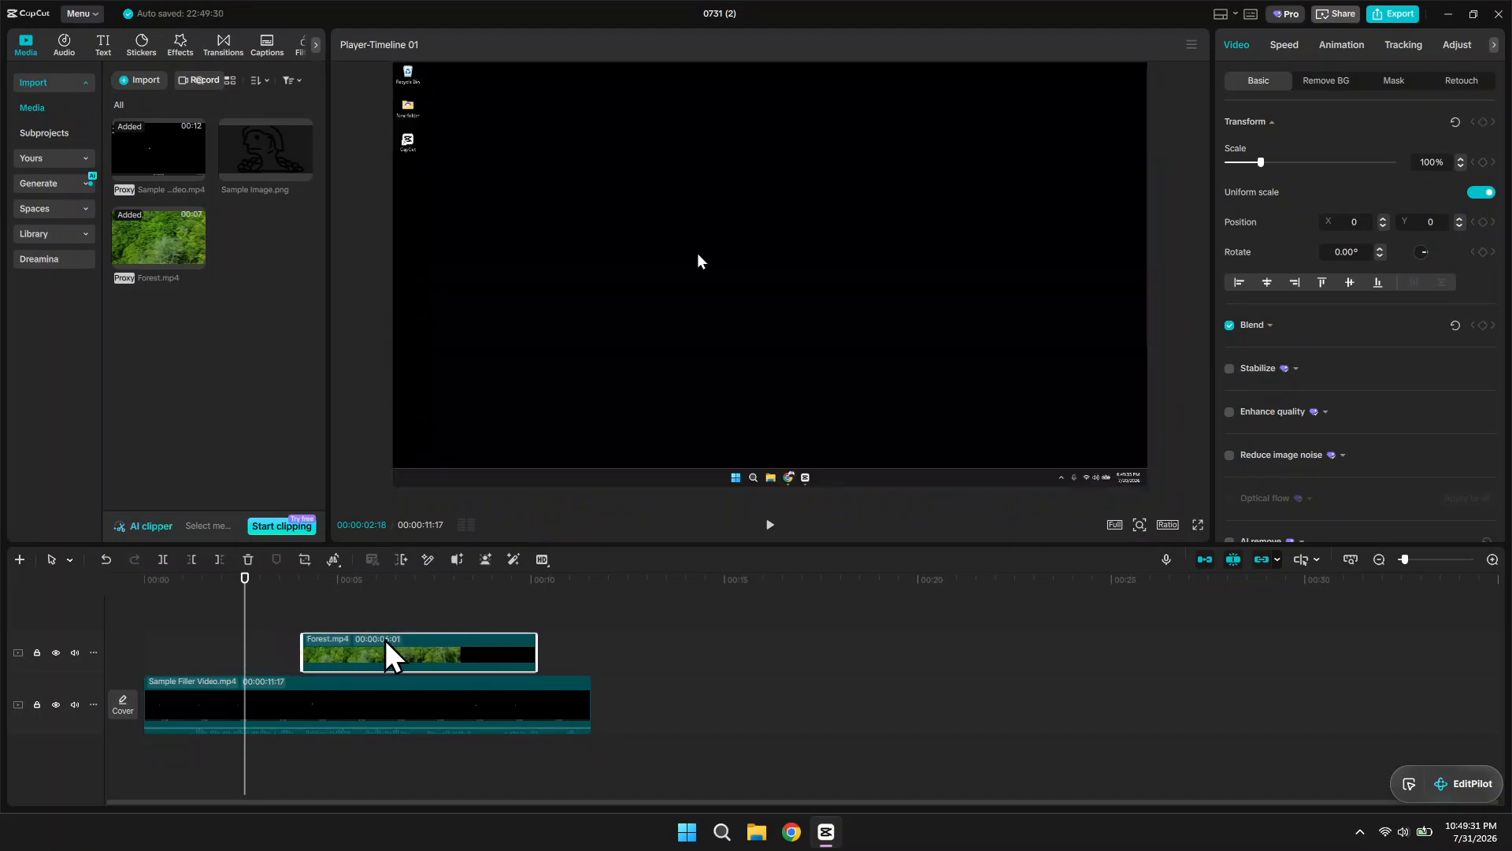
Scale the Forest.mp4 overlay down to about 38% and place it in the frame's lower-right corner at about X 1112, Y -517.
left_click(400, 586)
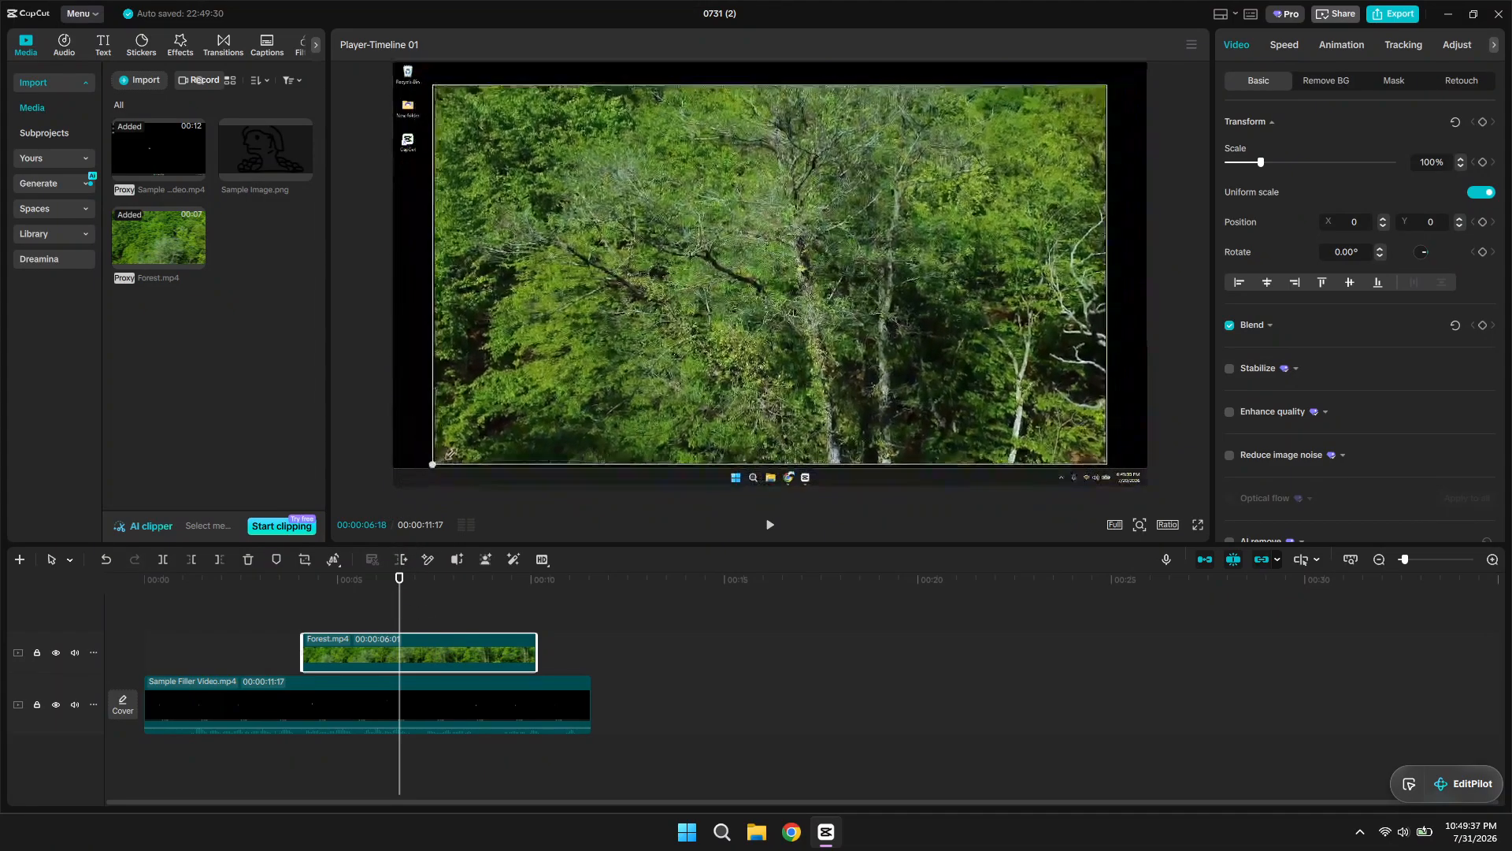
left_click_drag(451, 454, 652, 385)
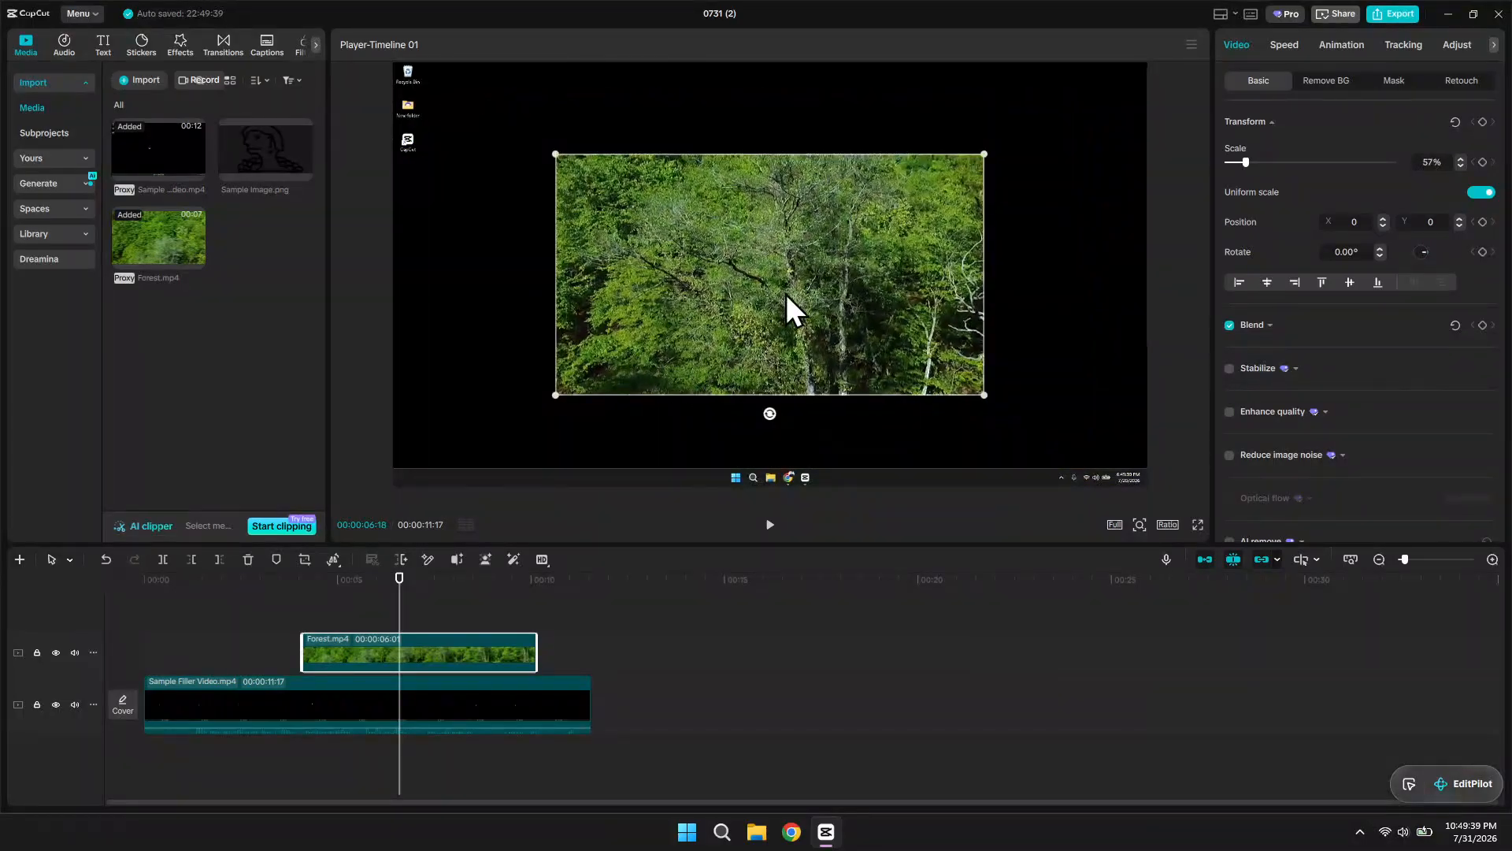
left_click_drag(805, 291, 947, 345)
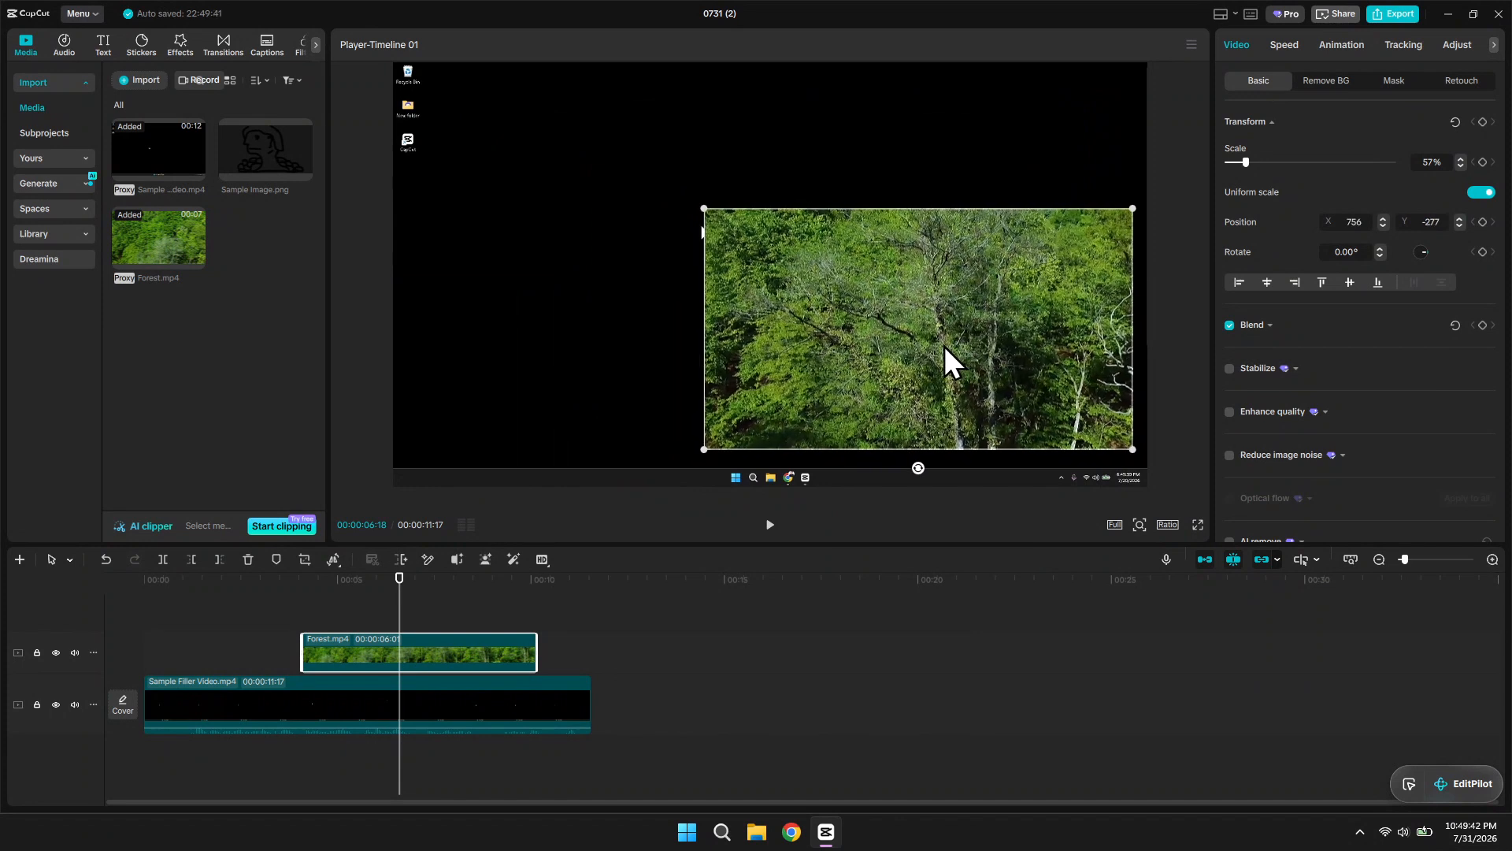
left_click_drag(944, 347, 944, 353)
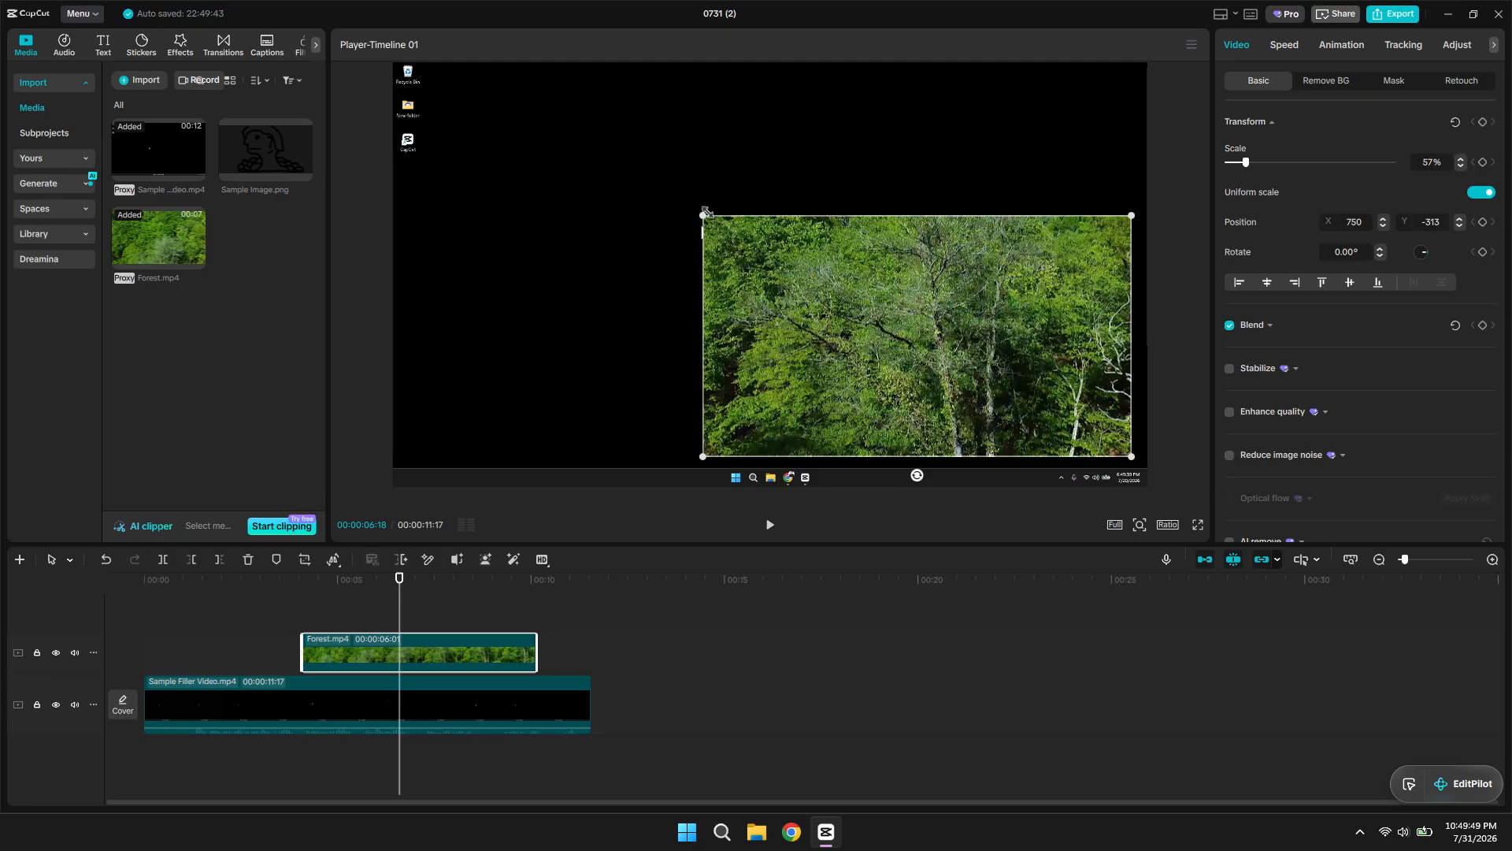
left_click_drag(702, 217, 794, 284)
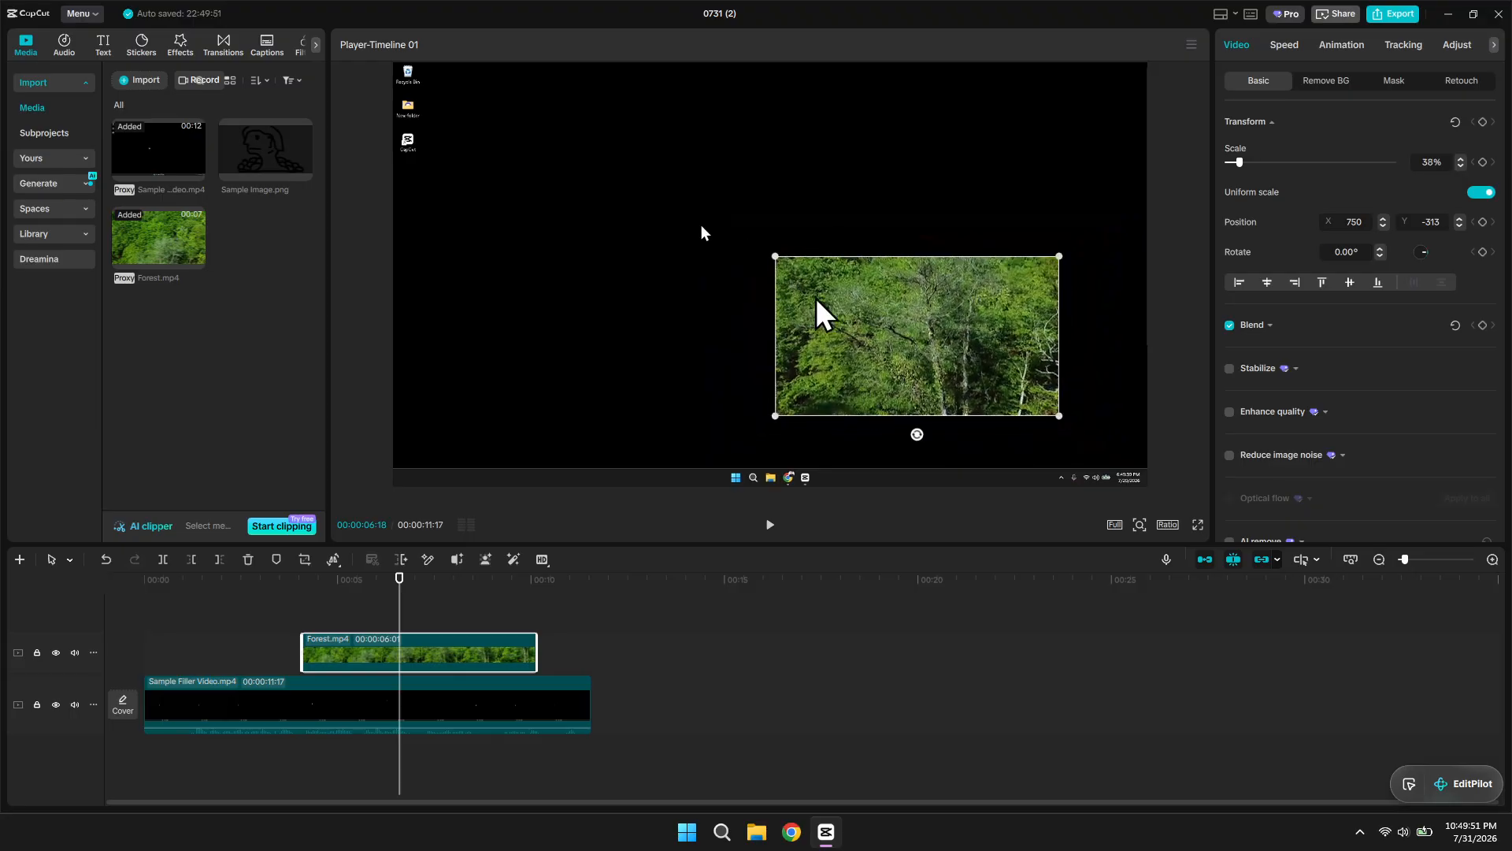
left_click_drag(905, 331, 974, 357)
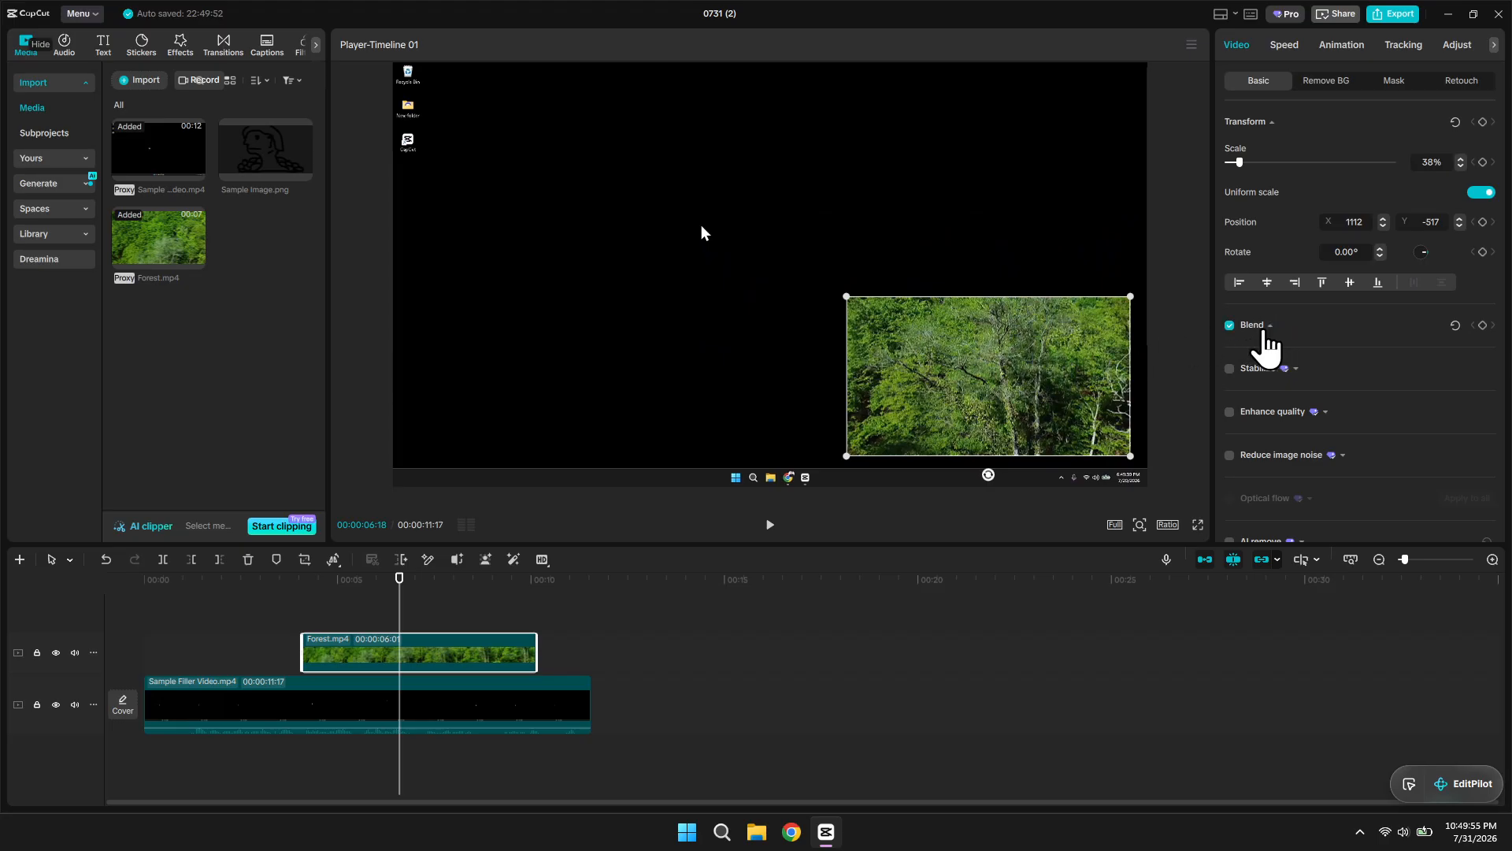
Set the Forest.mp4 overlay's blend mode to Brighten.
left_click(1266, 335)
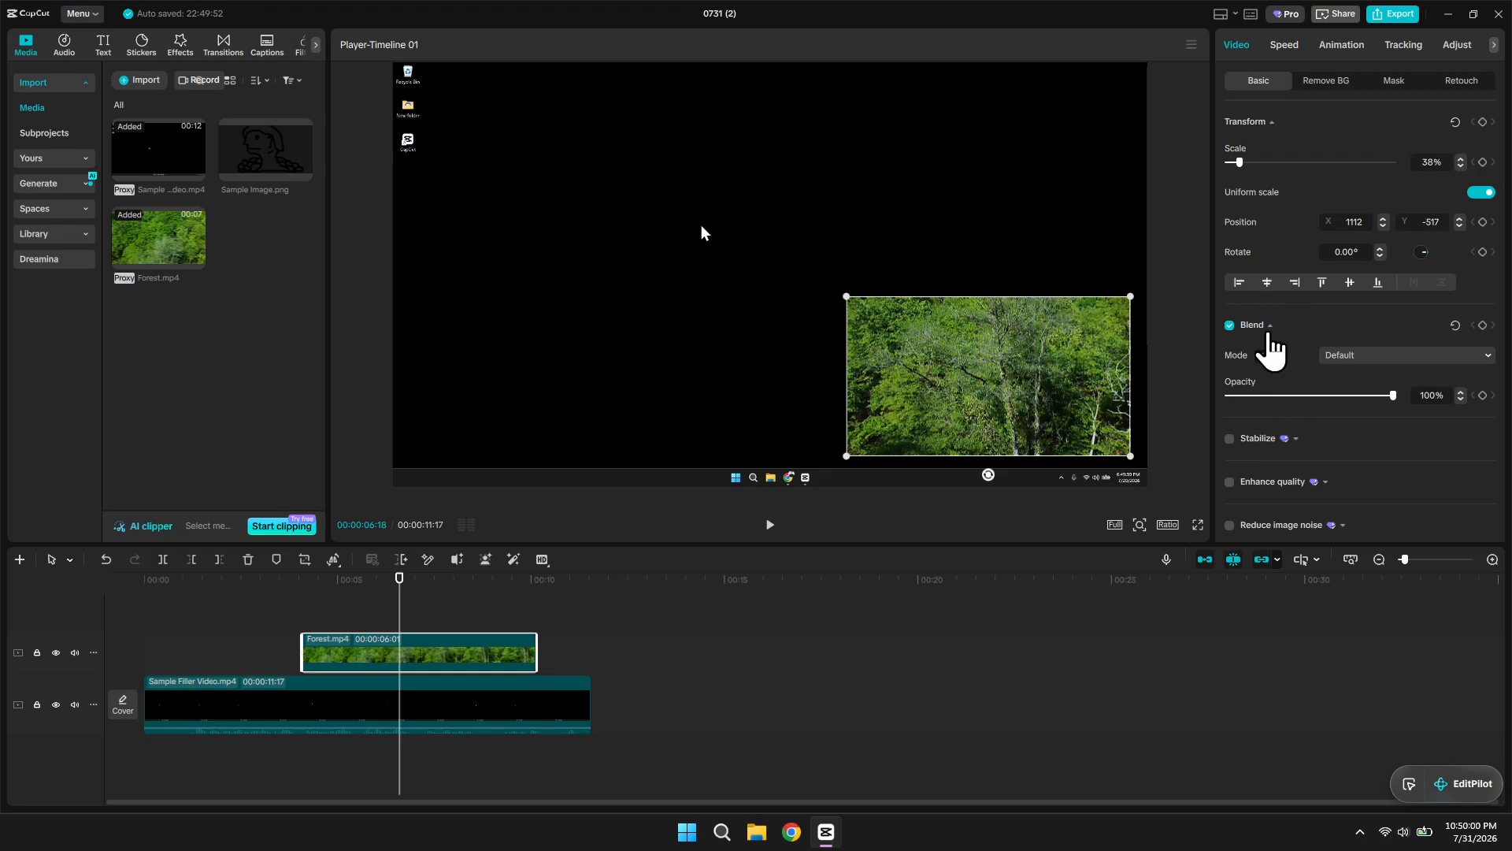
left_click(1361, 361)
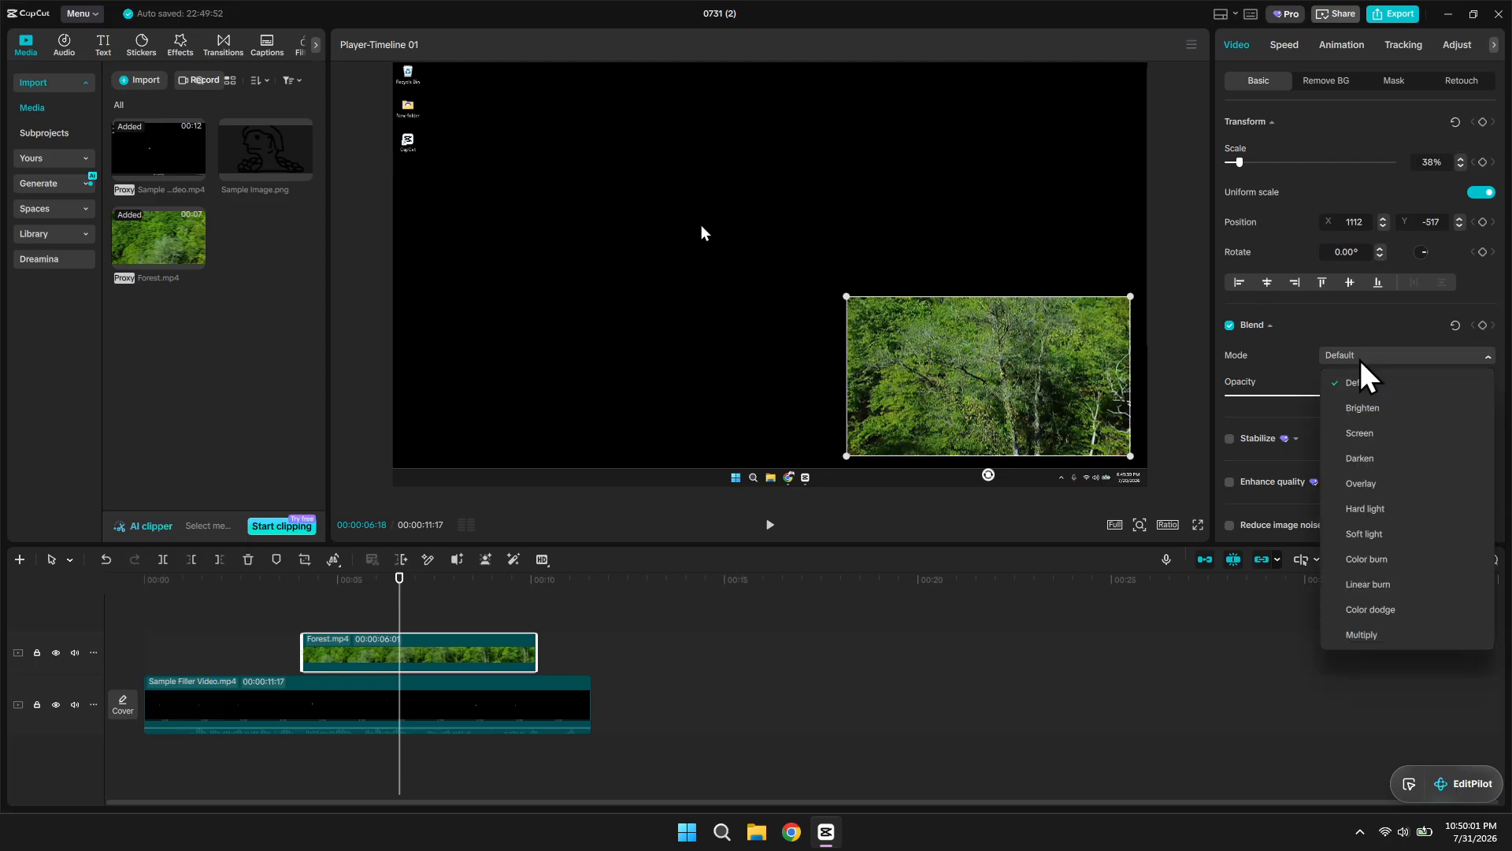
left_click(1373, 411)
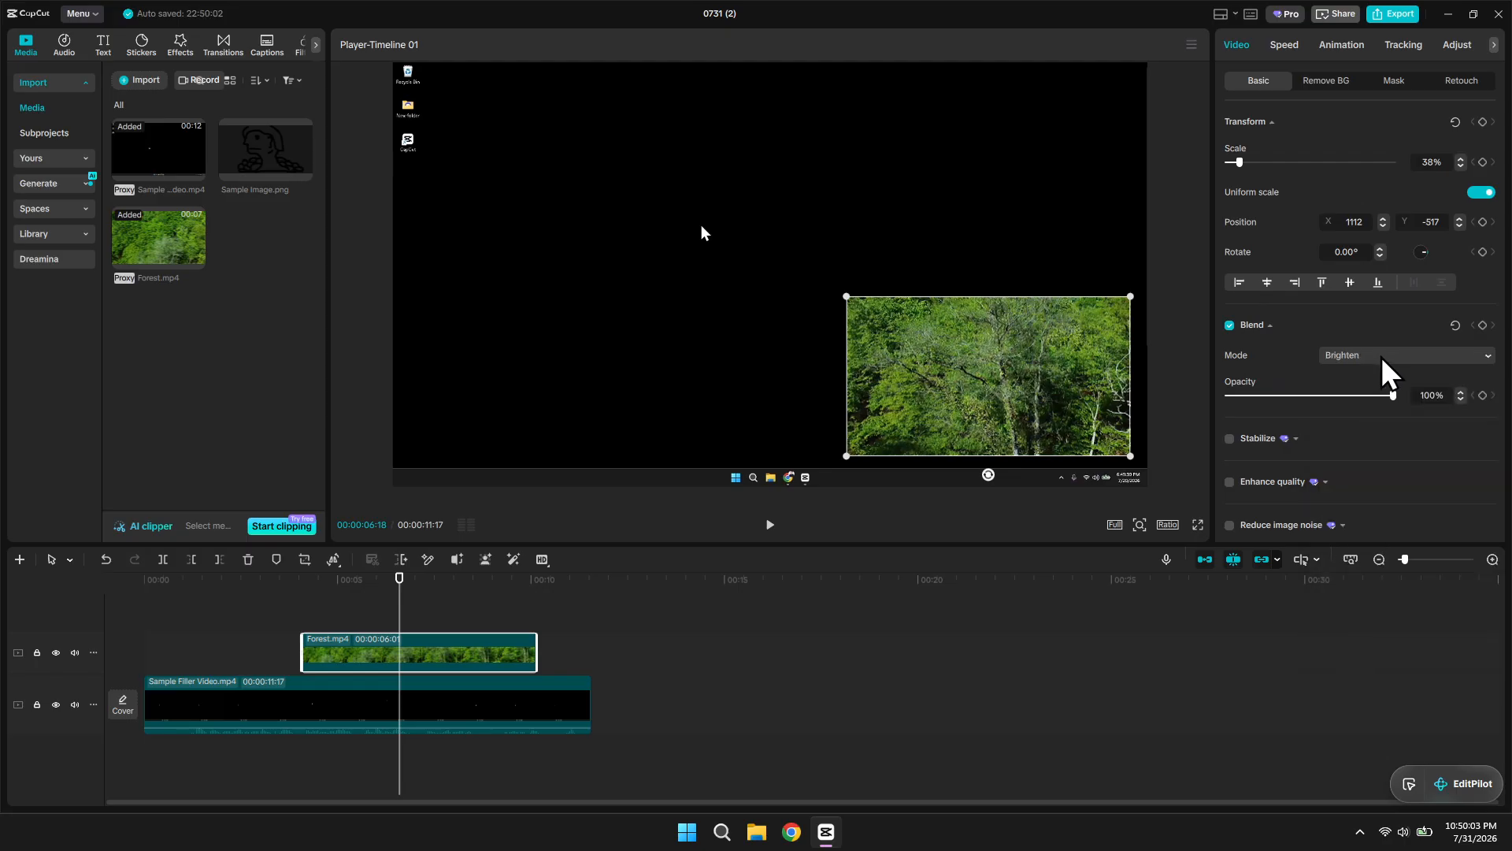
Try the Screen and Overlay blend modes on the Forest.mp4 overlay, lowering its opacity to about 71%.
left_click(1382, 362)
left_click(1381, 434)
left_click(1385, 361)
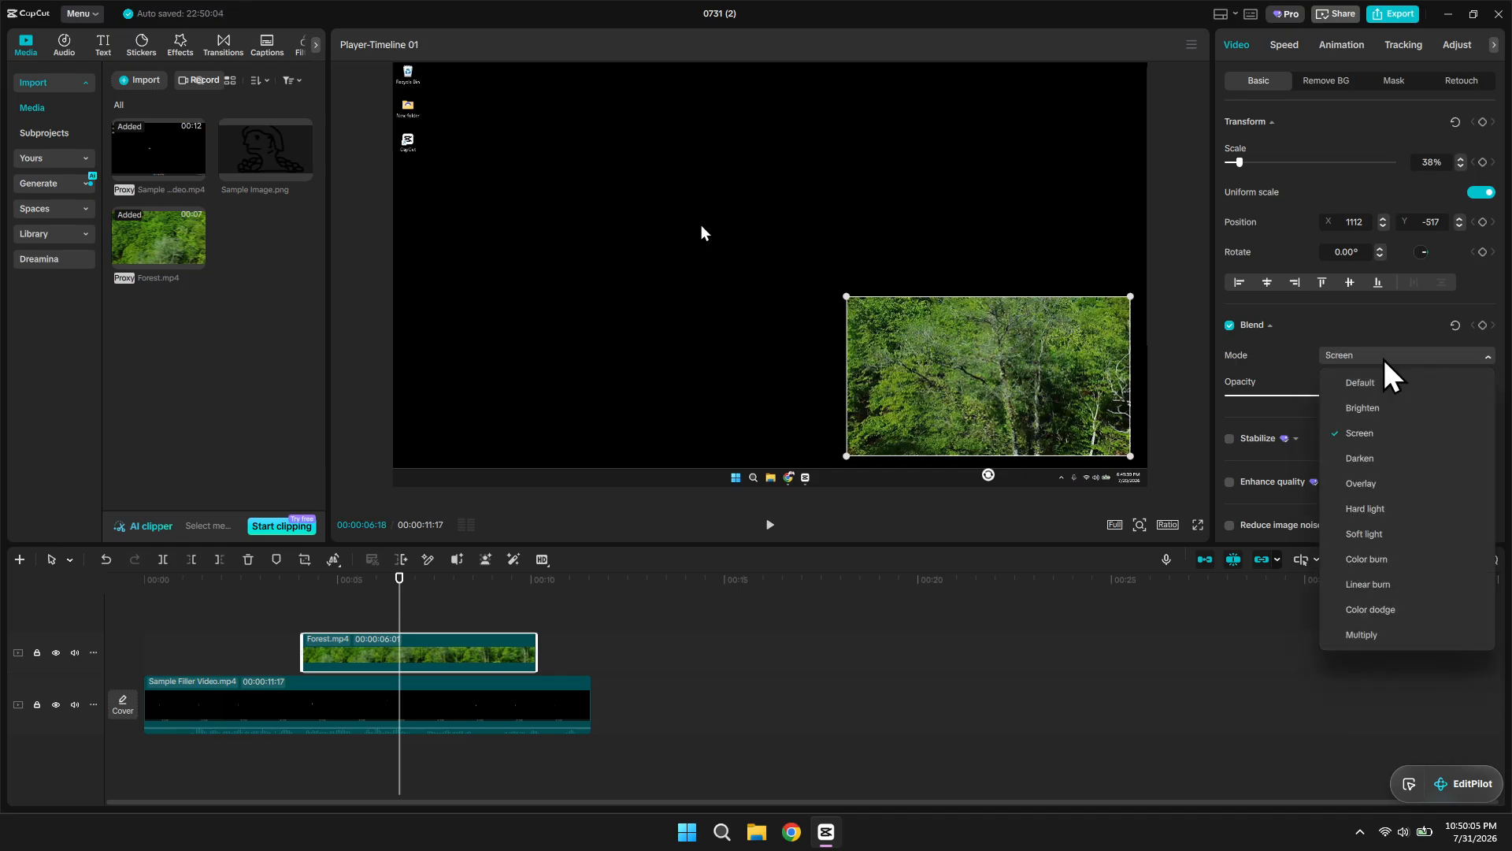
left_click(1384, 484)
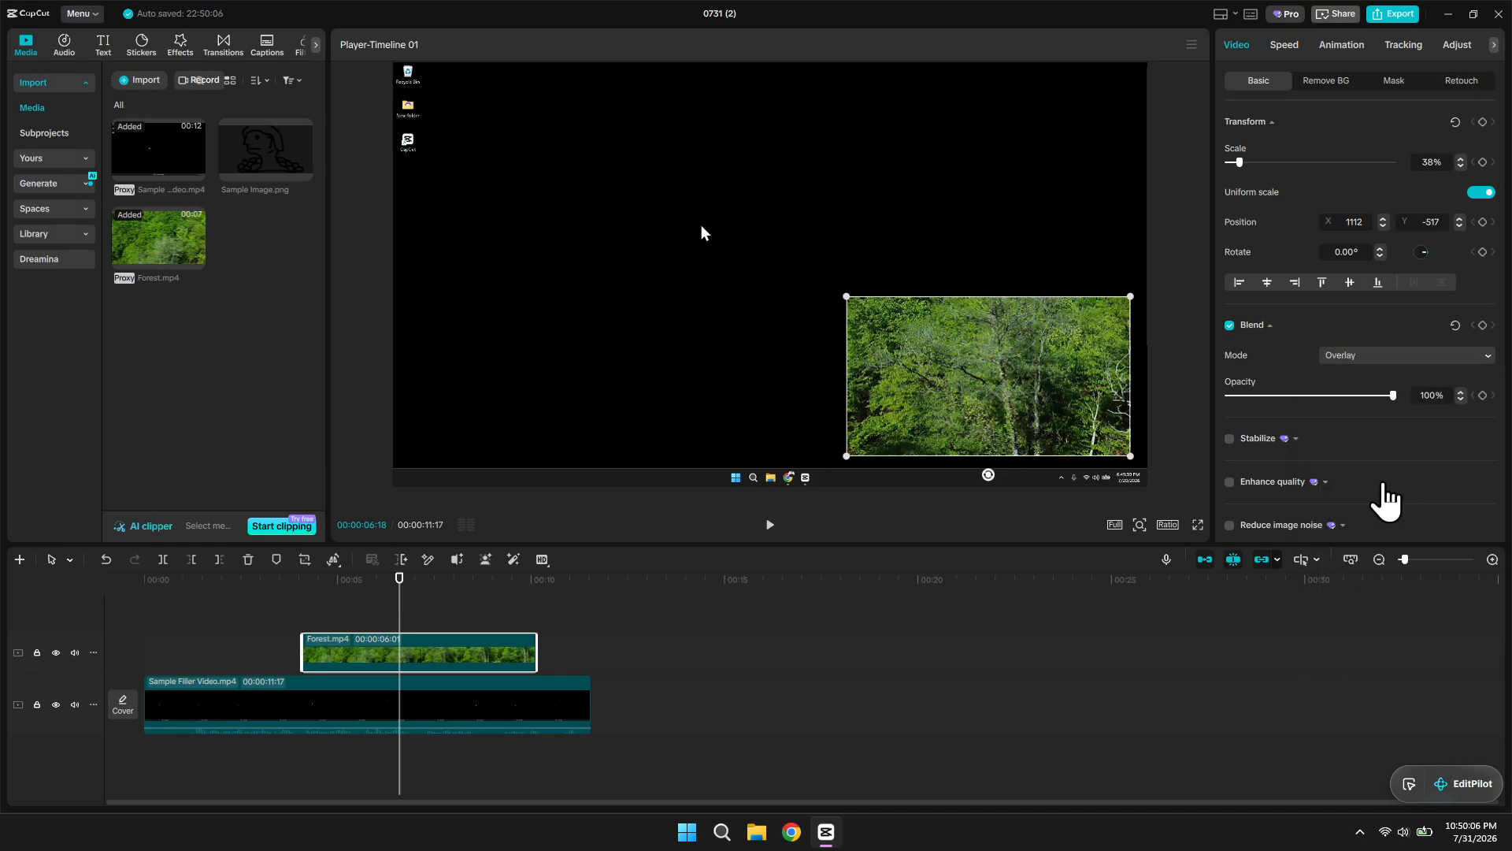
left_click_drag(1390, 396, 1354, 400)
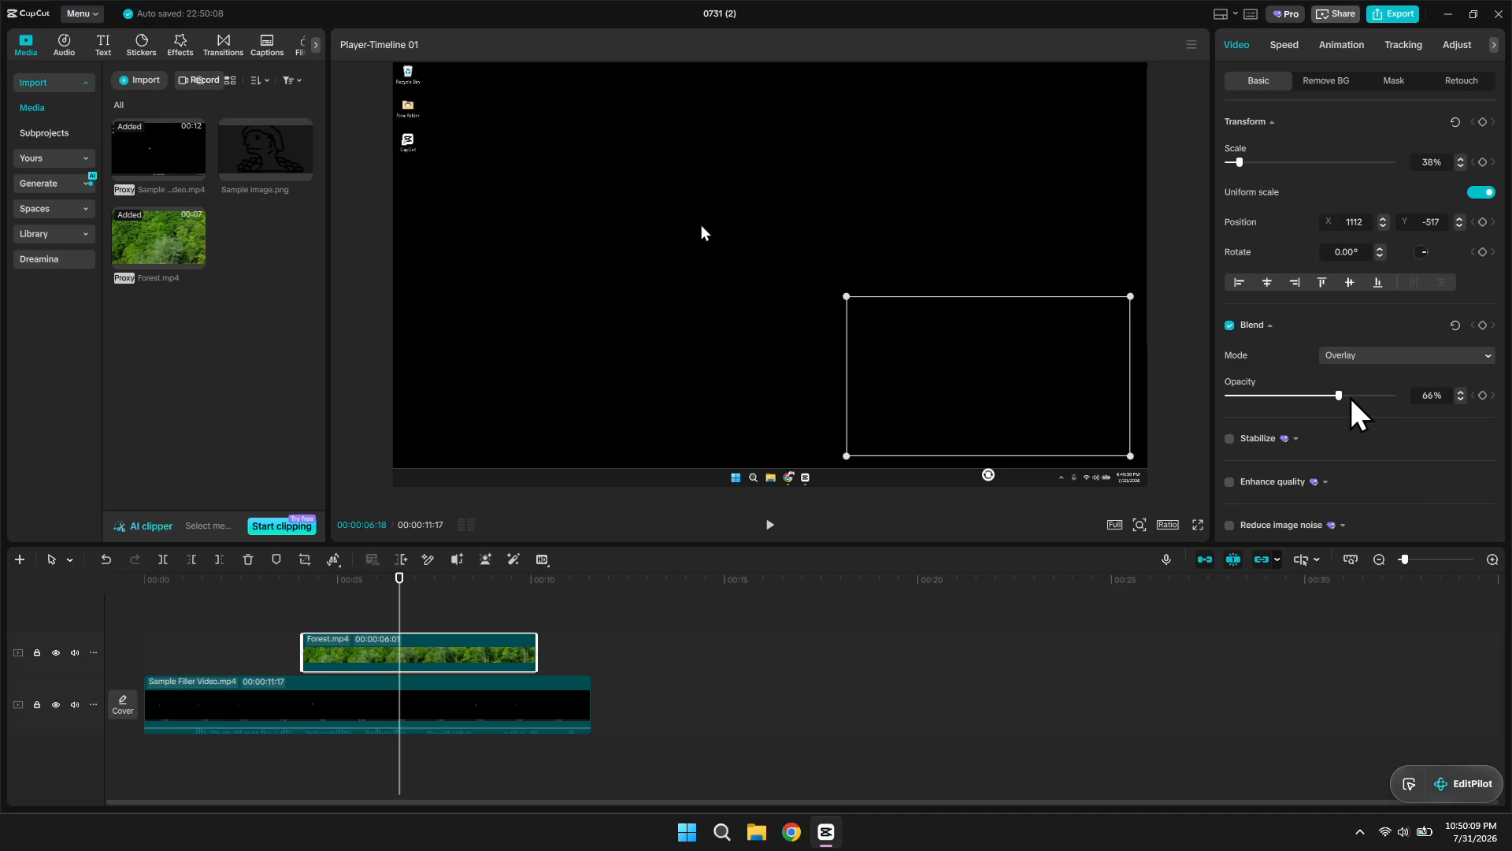
Set the Forest.mp4 overlay back to the Brighten blend mode and reduce its opacity to 39%.
left_click(1406, 359)
left_click(1385, 409)
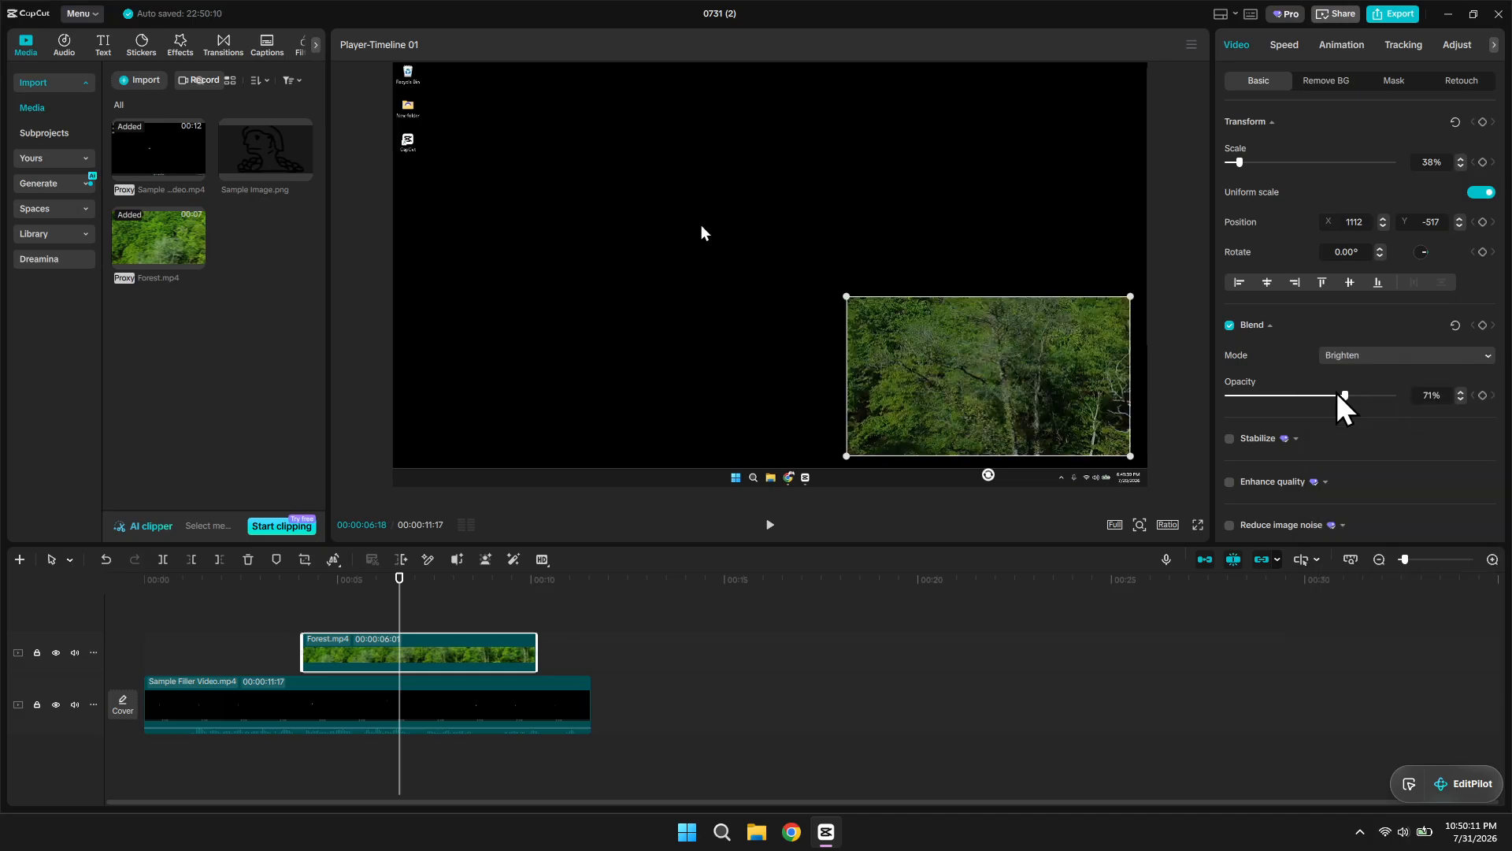
left_click_drag(1341, 399, 1292, 398)
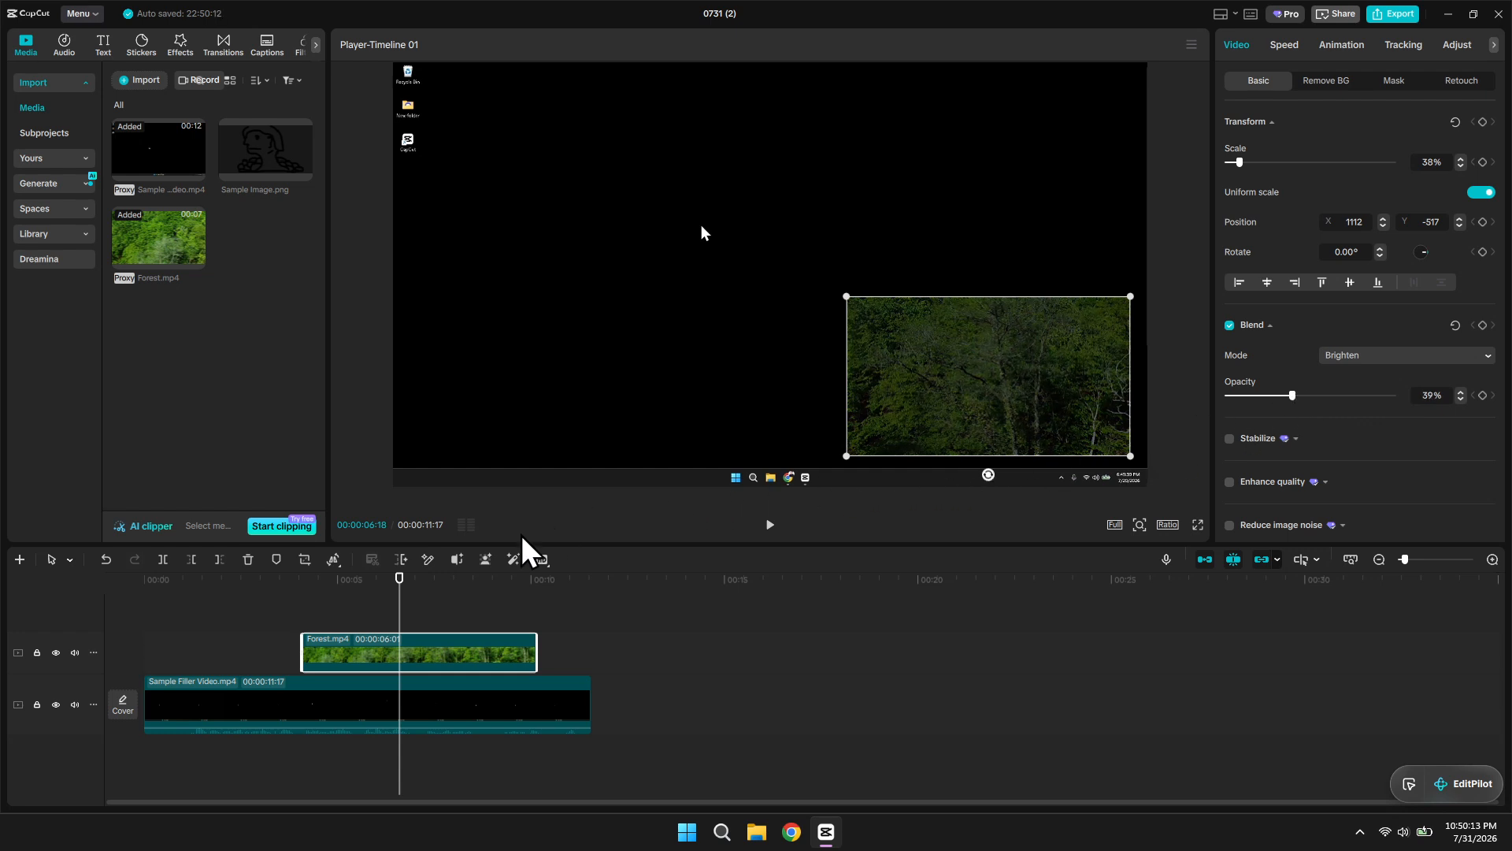
Play back the section from about 4 seconds to check the semi-transparent Forest.mp4 overlay over the main clip.
left_click(303, 590)
key("space")
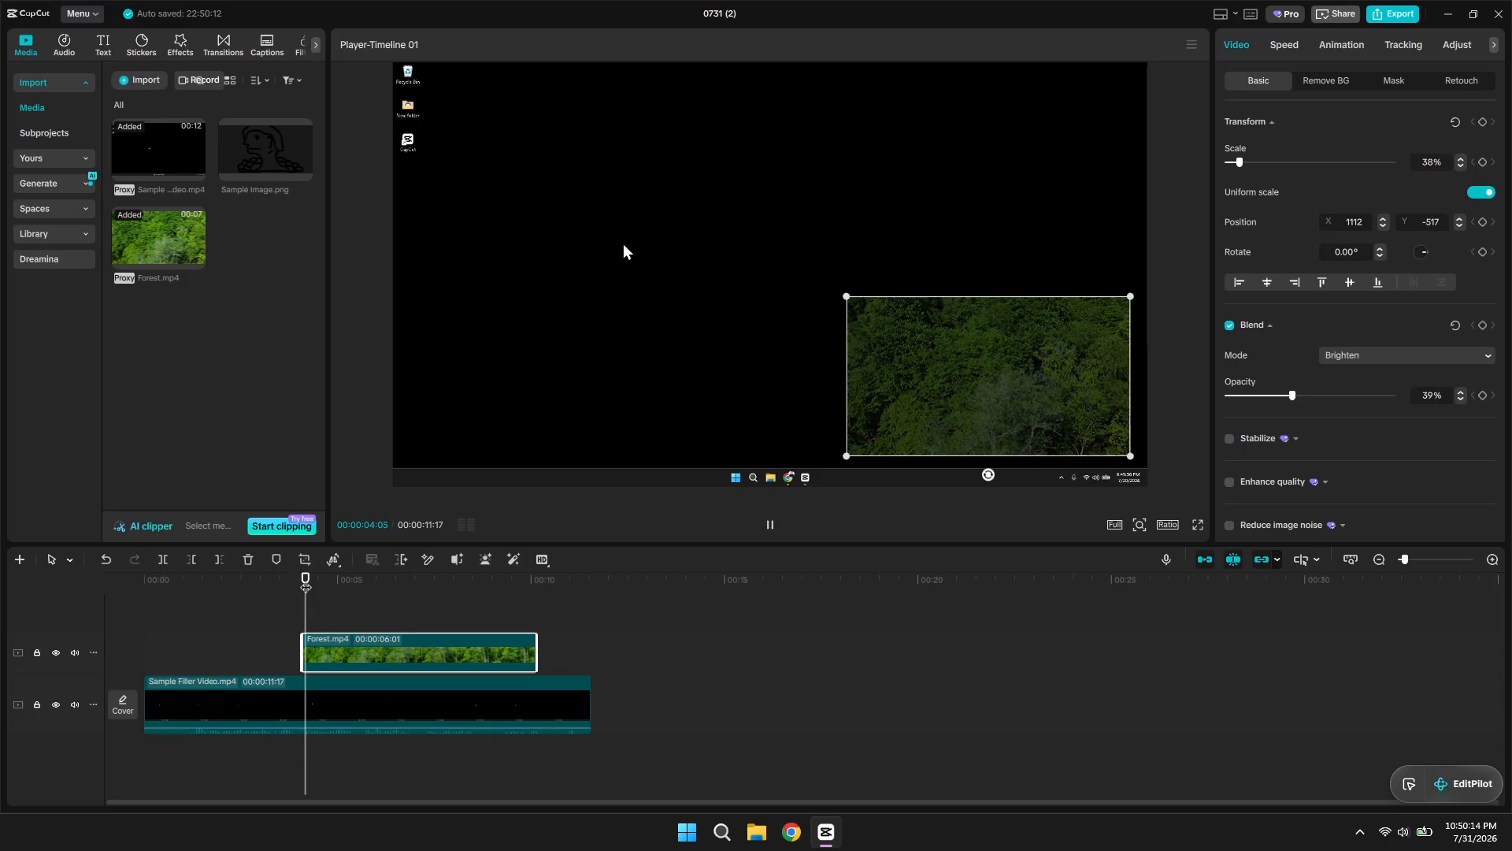
left_click(569, 203)
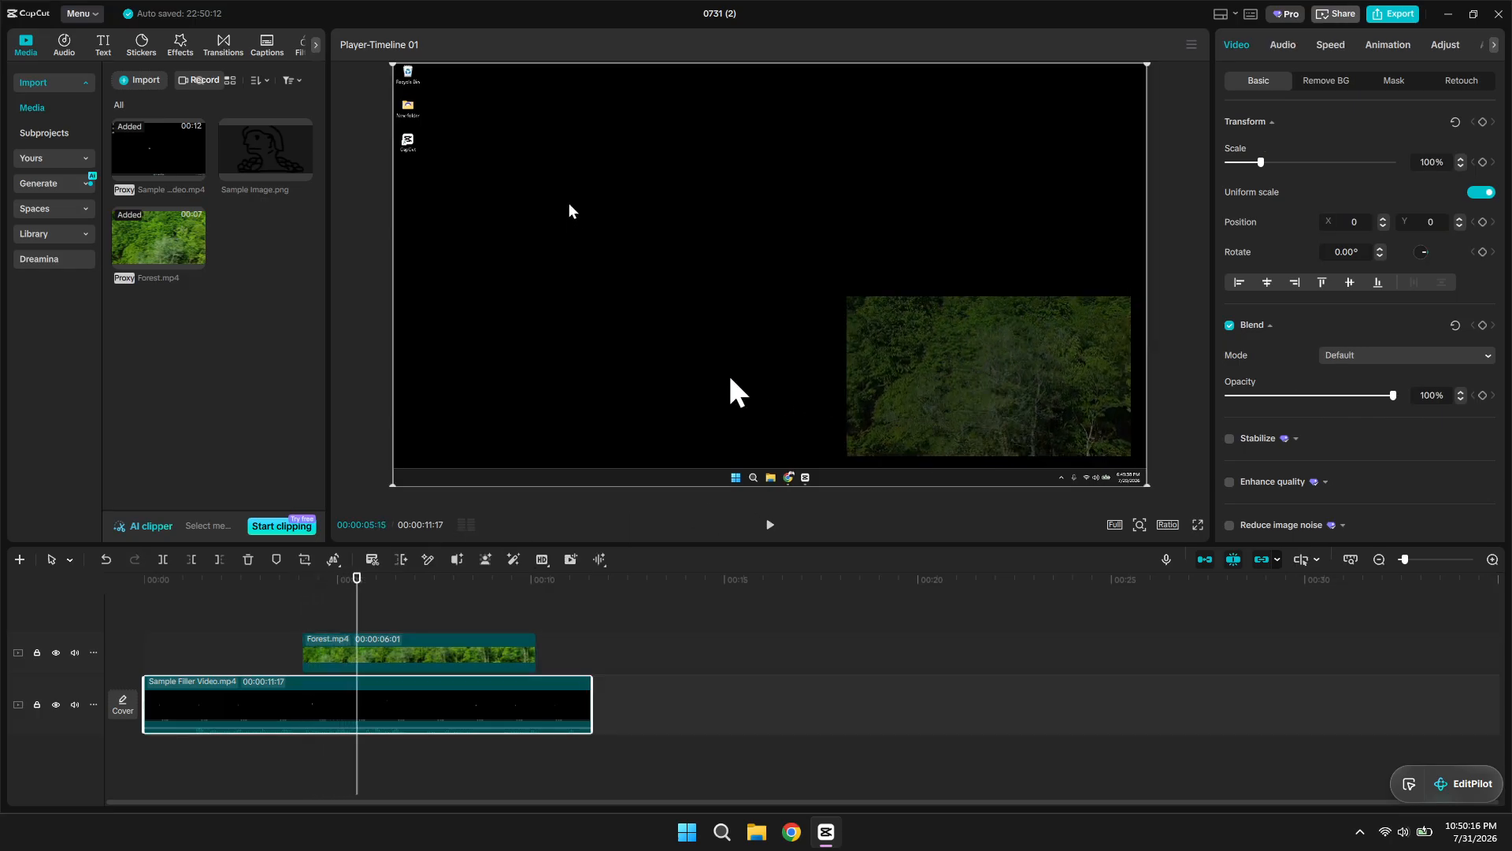
key("space")
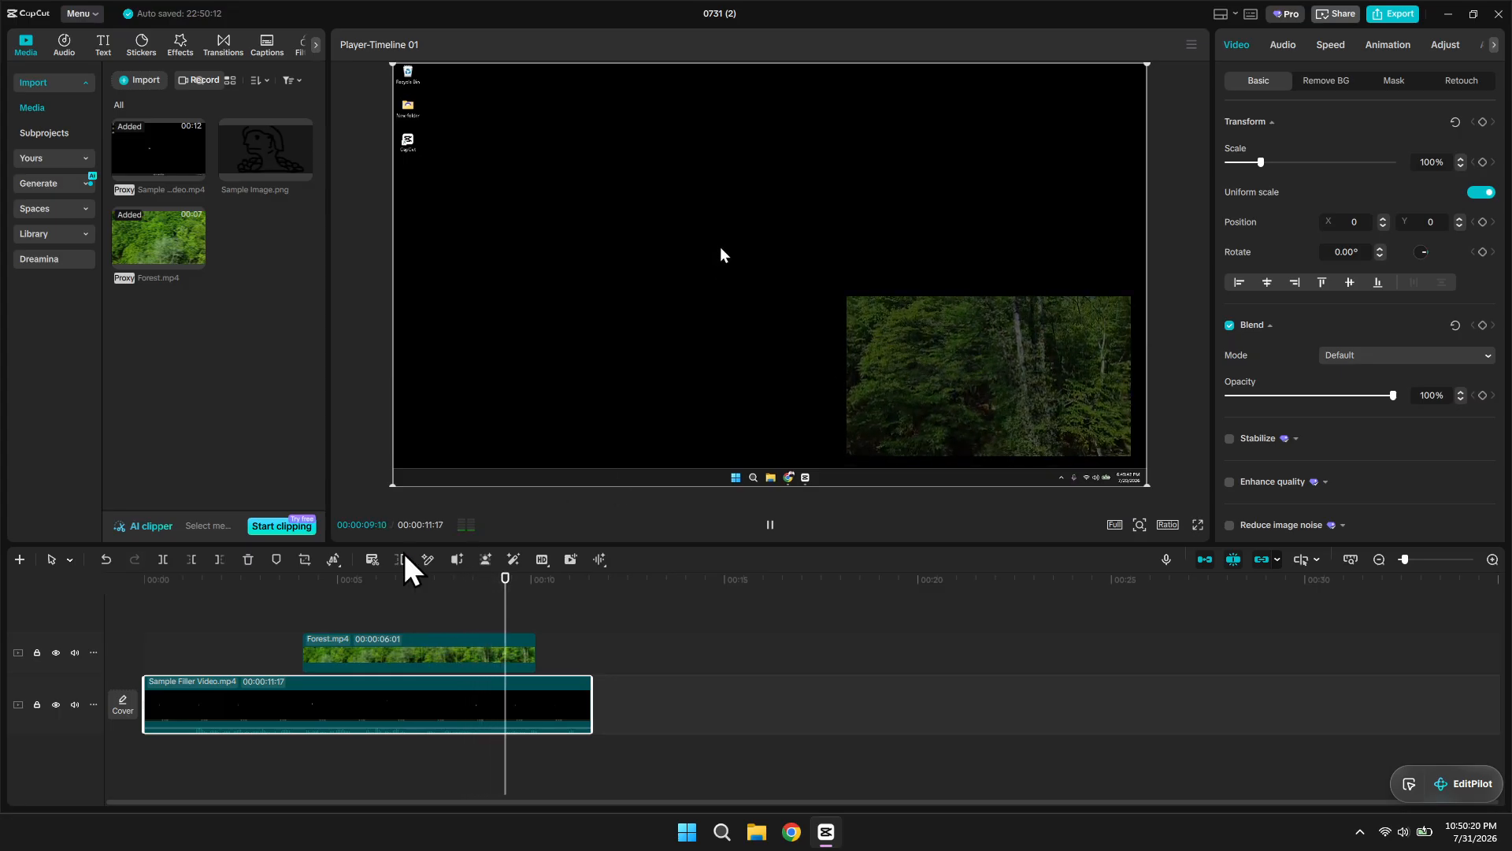
left_click(352, 578)
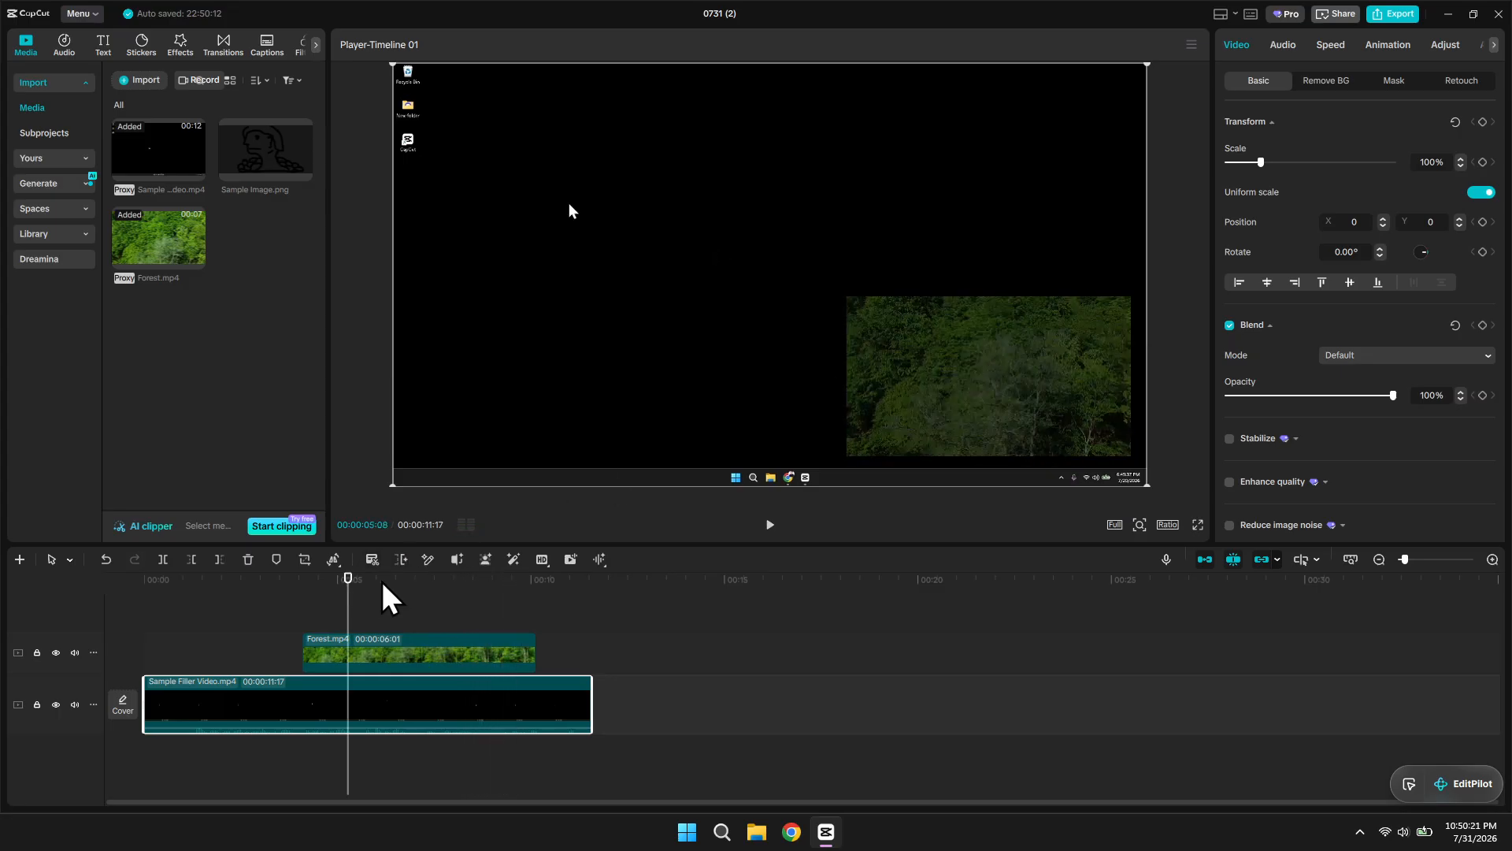
key("space")
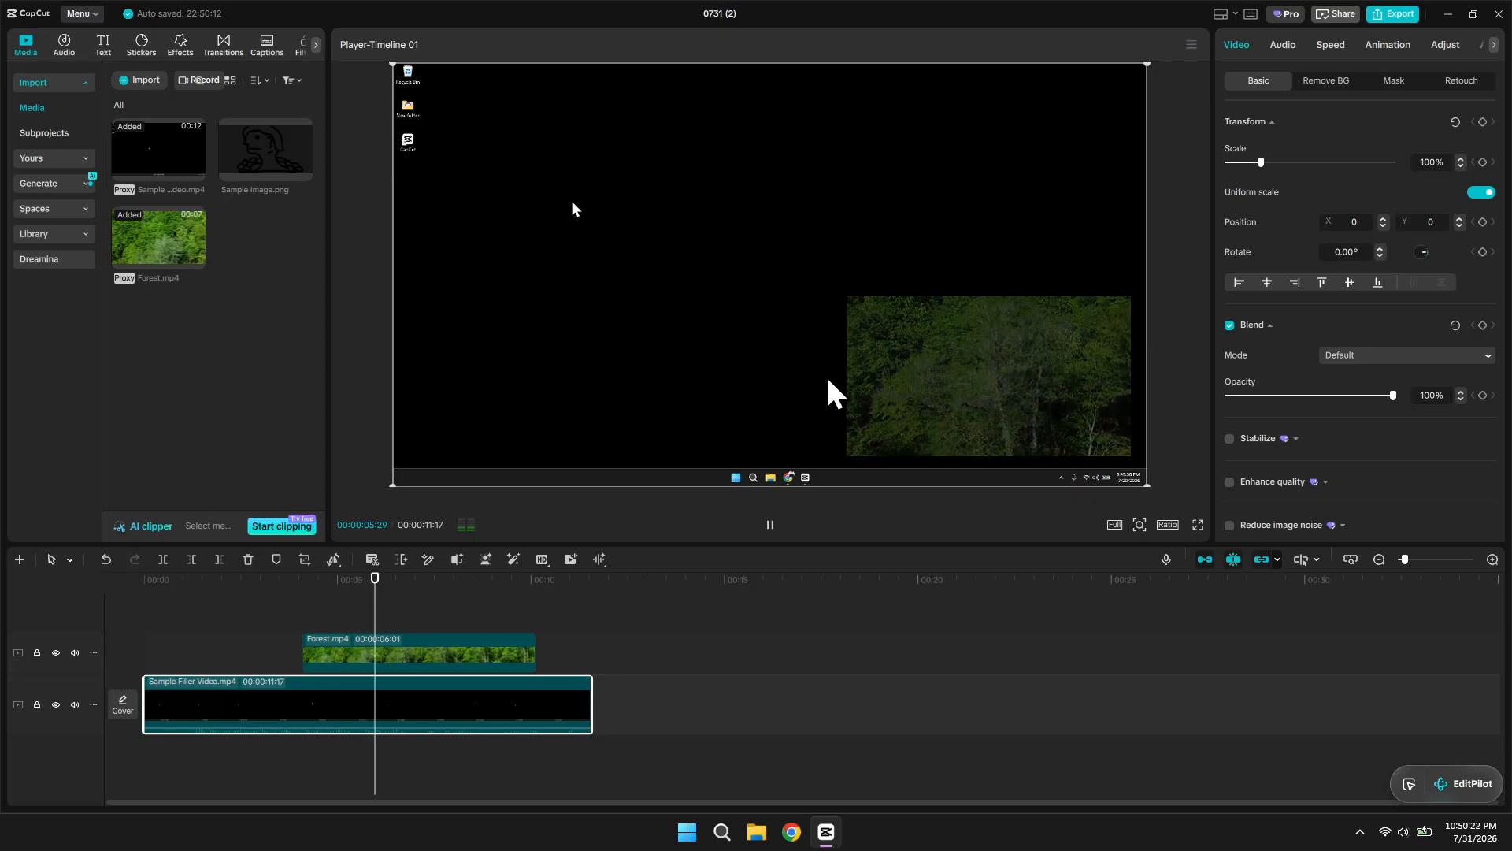